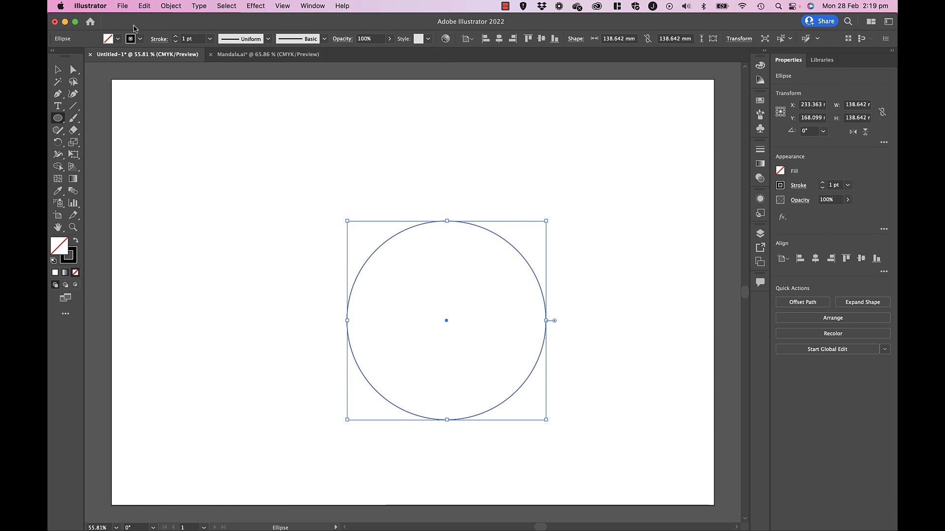
- Center the large circle horizontally and vertically on the artboard
key(v)
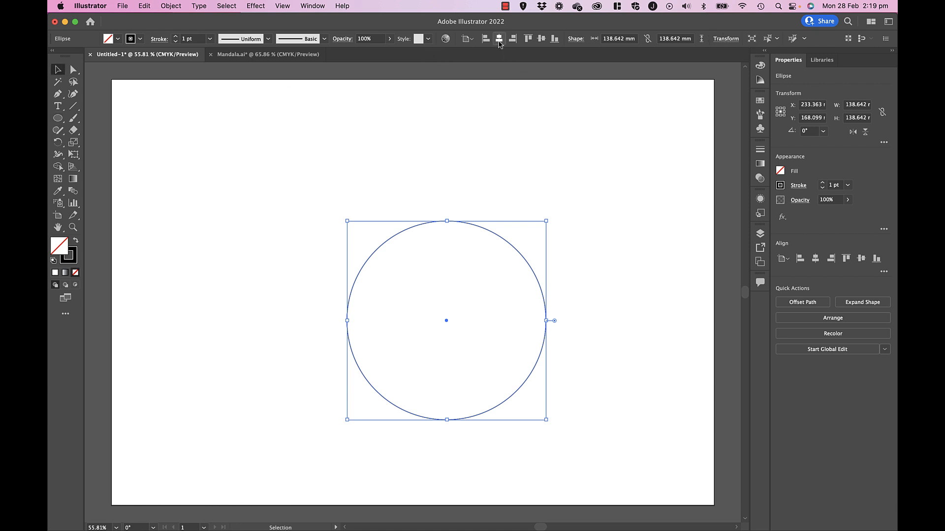
click(498, 38)
click(541, 38)
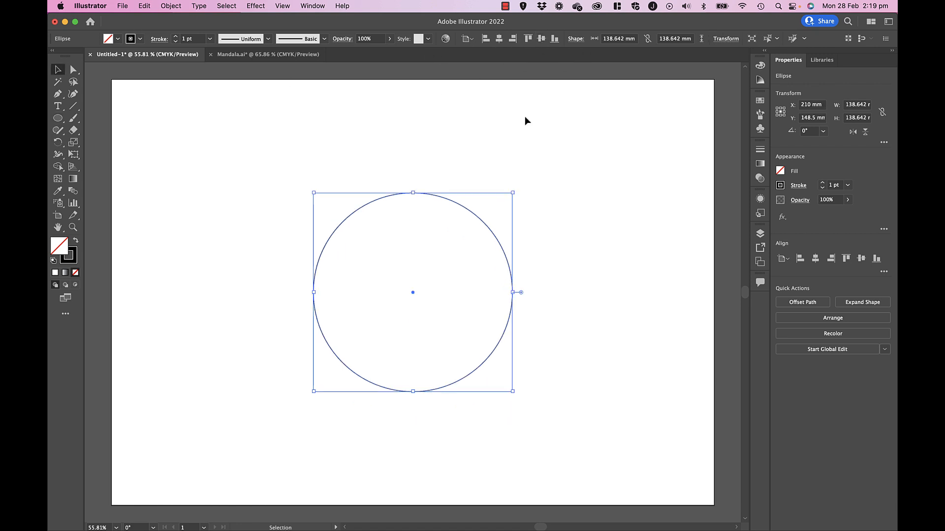
click(419, 164)
- Draw a small circle about 21 mm in diameter just above the large circle
key(l)
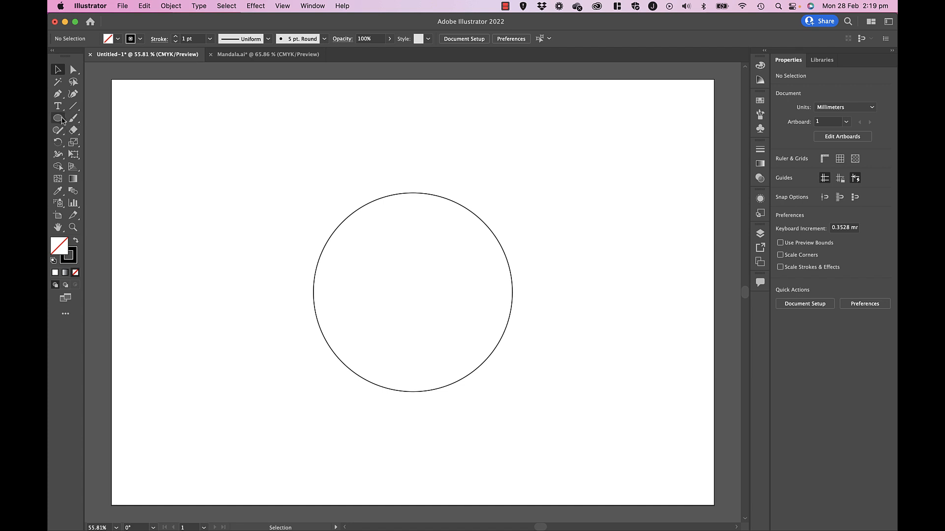
drag(393, 157, 423, 187)
key(v)
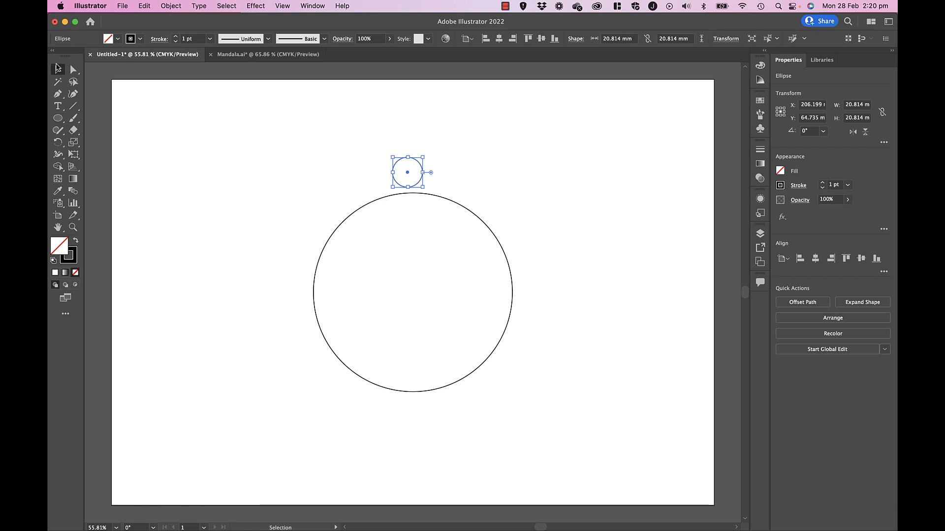
click(244, 160)
- Align the small circle horizontally to the center of the large circle, using the large circle as the key object
drag(365, 158, 429, 222)
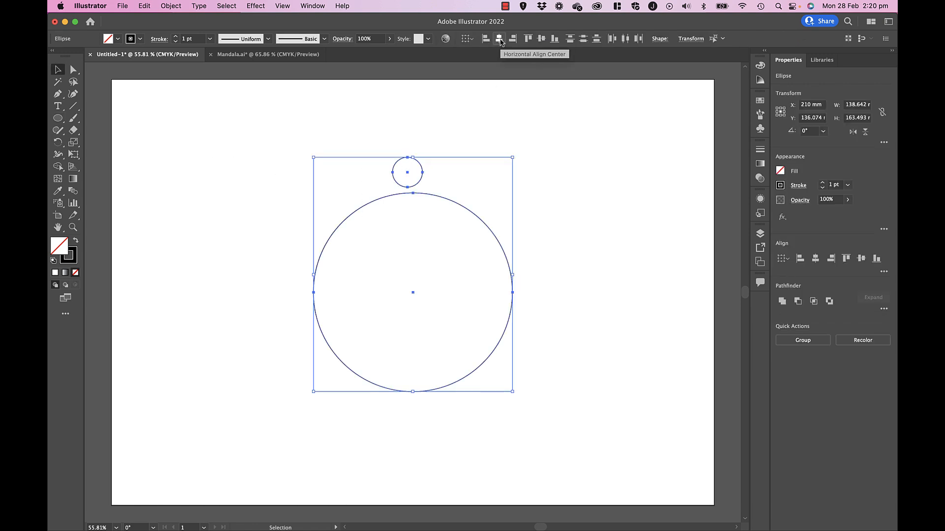
click(476, 213)
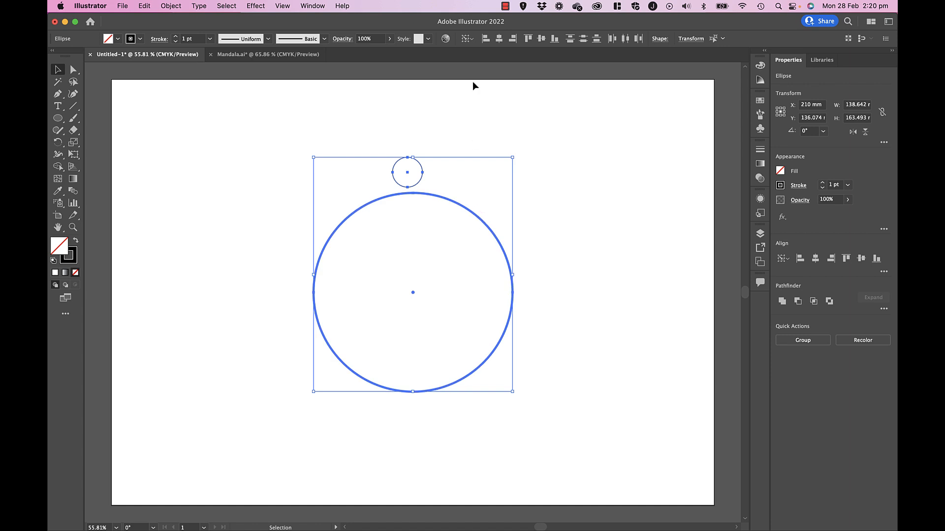
click(500, 43)
click(424, 127)
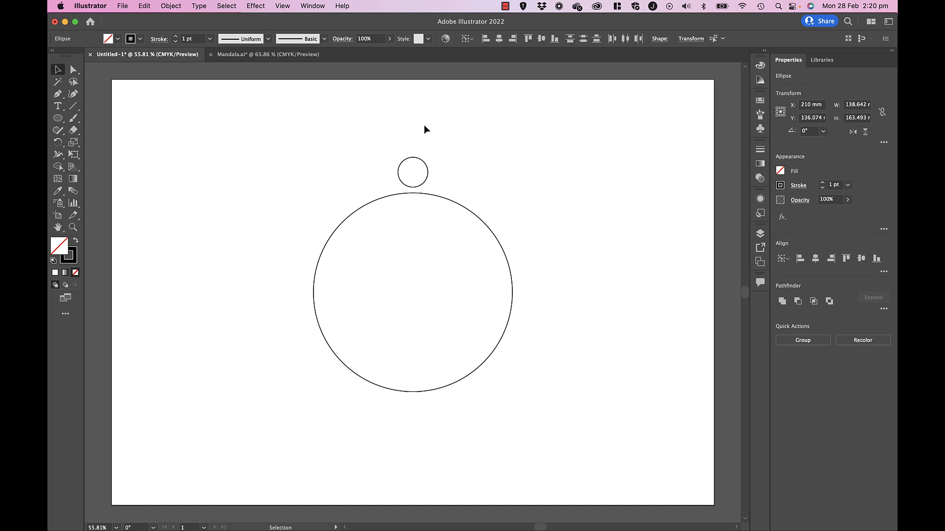
- Try to rotate the small circle about the large circle's center, and undo the rotation
click(424, 186)
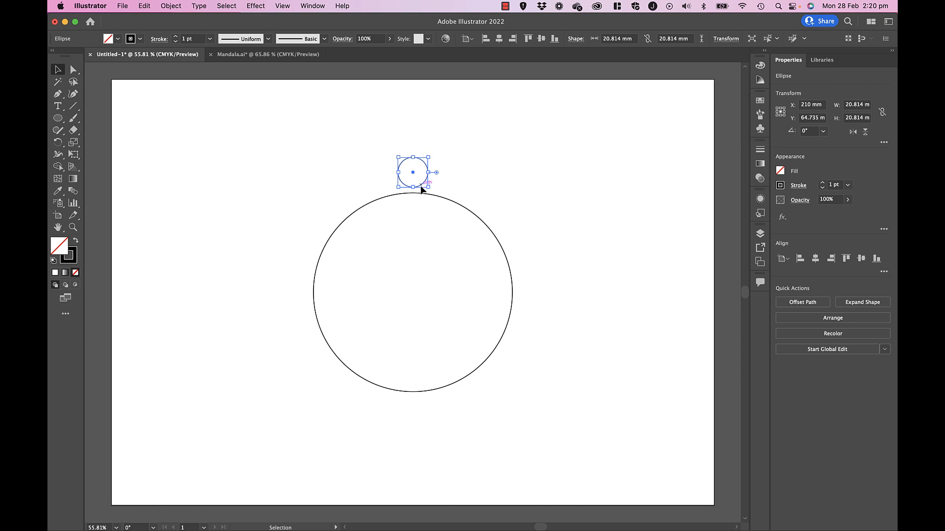
click(58, 143)
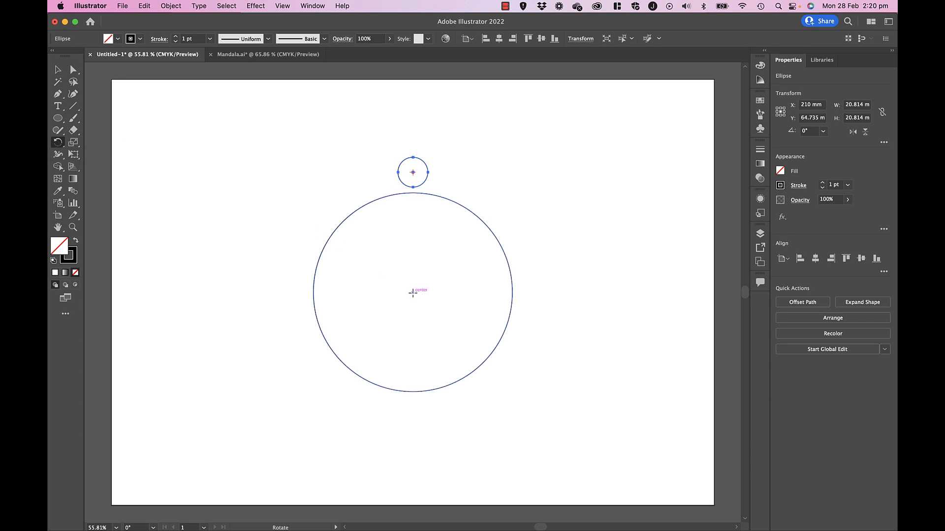
click(413, 292)
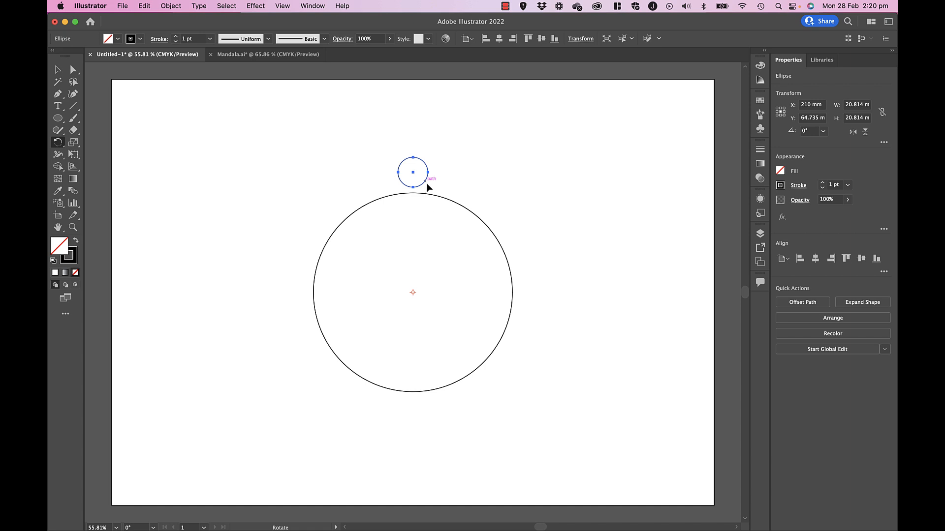
mouse_move(425, 185)
mouse_down()
mouse_move(386, 191)
mouse_move(424, 191)
mouse_up()
key(super+z)
click(58, 70)
click(394, 205)
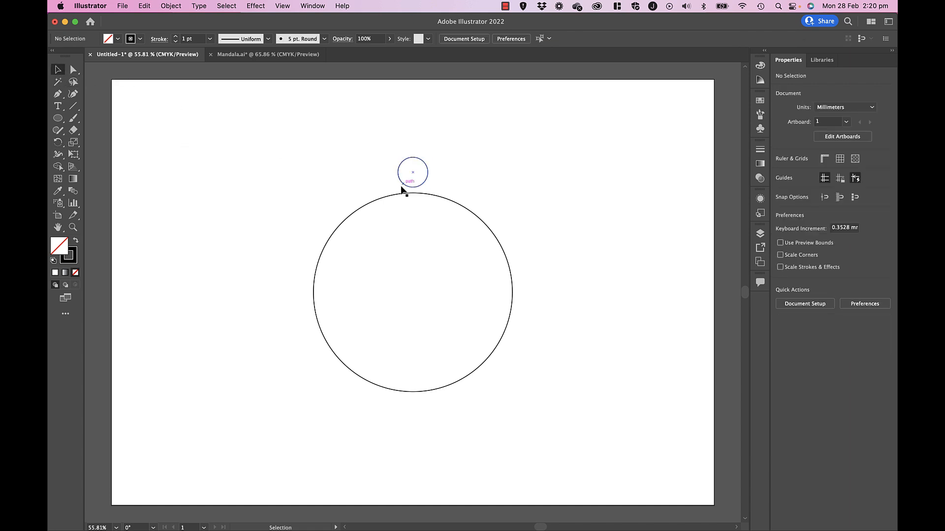
- Align both circles horizontally on their centers again, with the large circle as the key object
click(404, 187)
drag(371, 168, 478, 262)
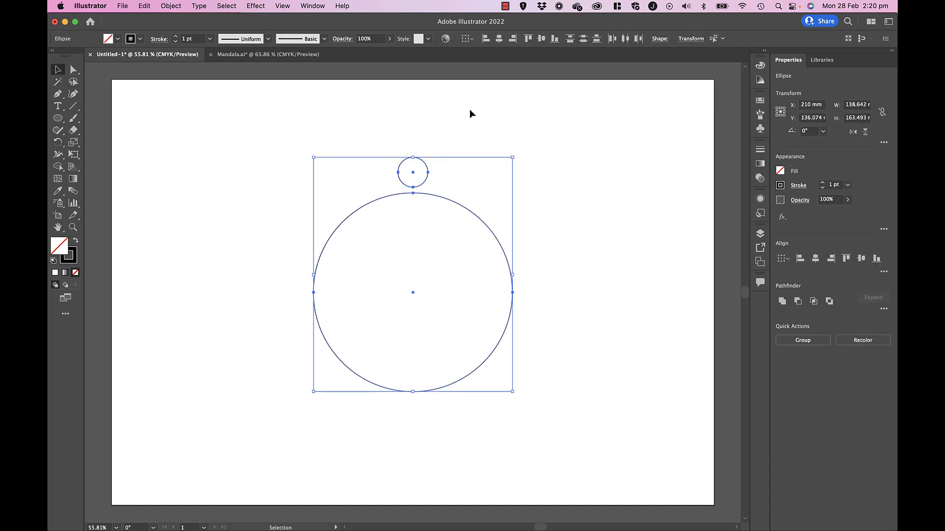
click(465, 207)
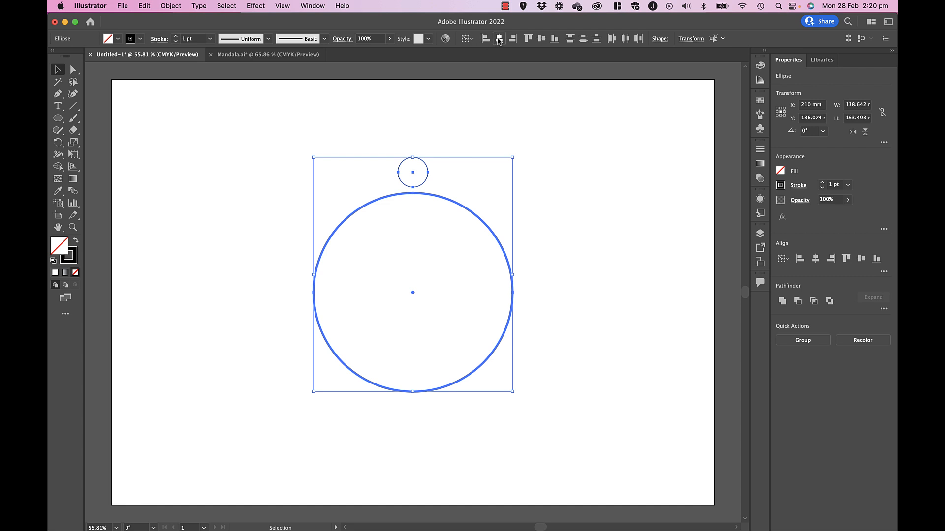
click(432, 103)
- Create a copy of the small circle rotated about 10° clockwise around the large circle's center
click(400, 167)
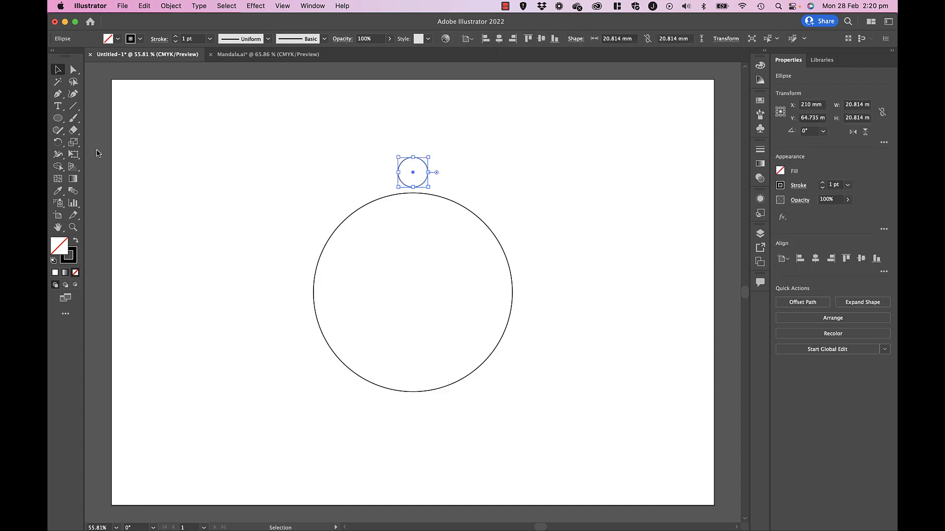
click(58, 143)
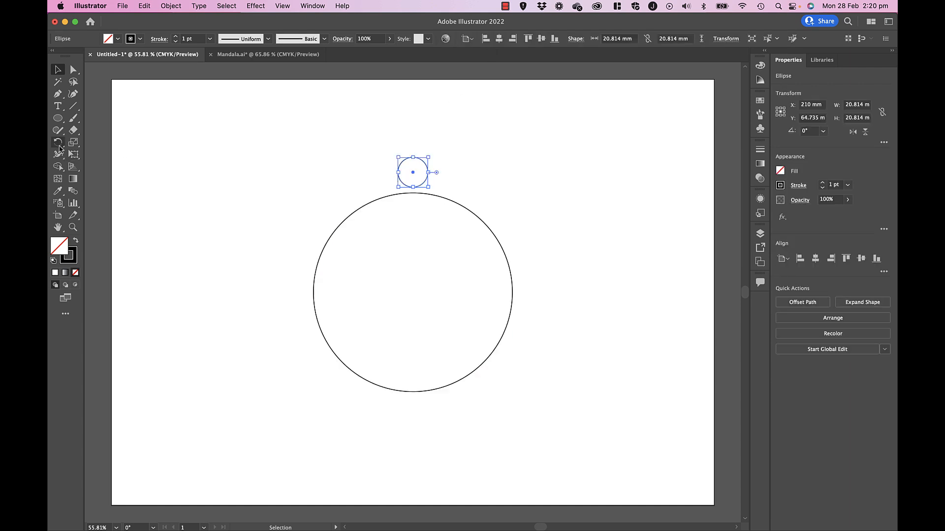
click(413, 292)
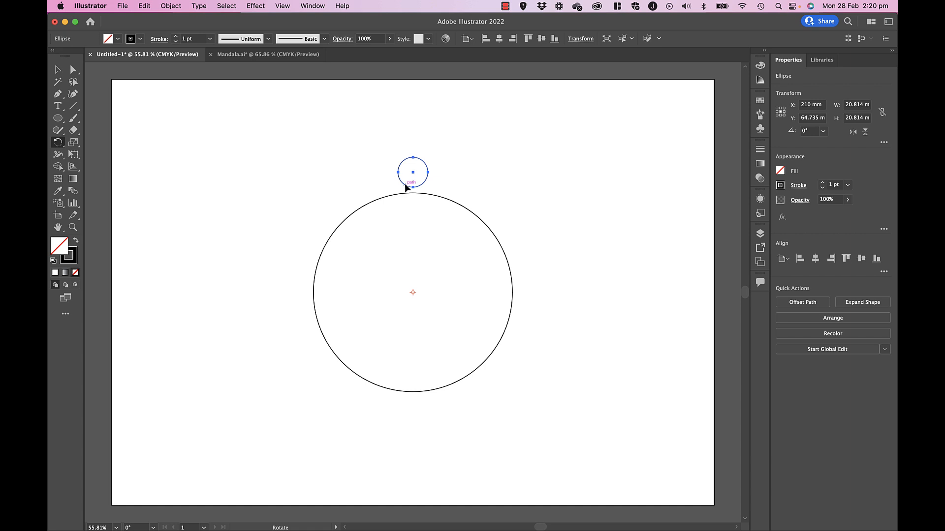
drag(405, 187, 423, 192)
- Repeat the rotated copy of the small circle over several turns to build a dense overlapping ring around the large circle
key(super+d)
key(super+d)
key(super+d)
key(super+d)
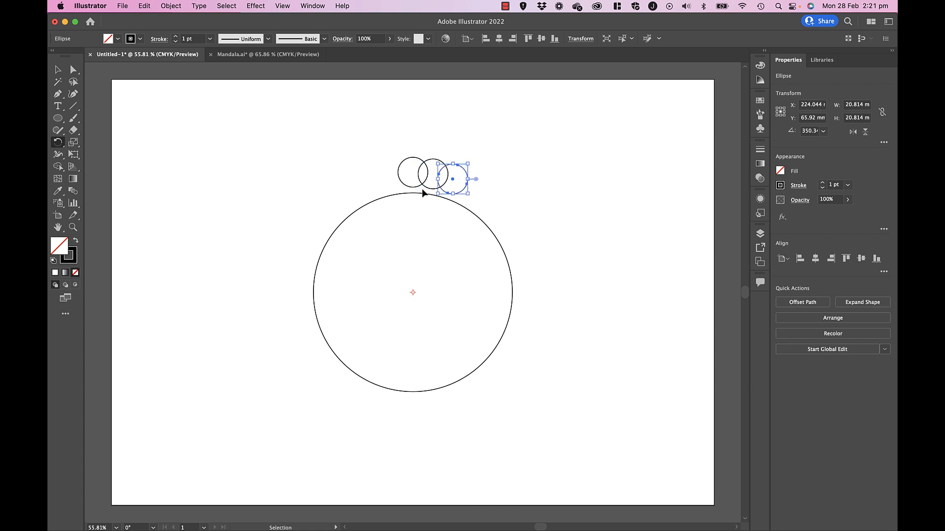
key(super+d)
key(super+d)
key(super+d)
key(super+d)
key(super+d)
key(super+d)
key(super+d)
key(super+d)
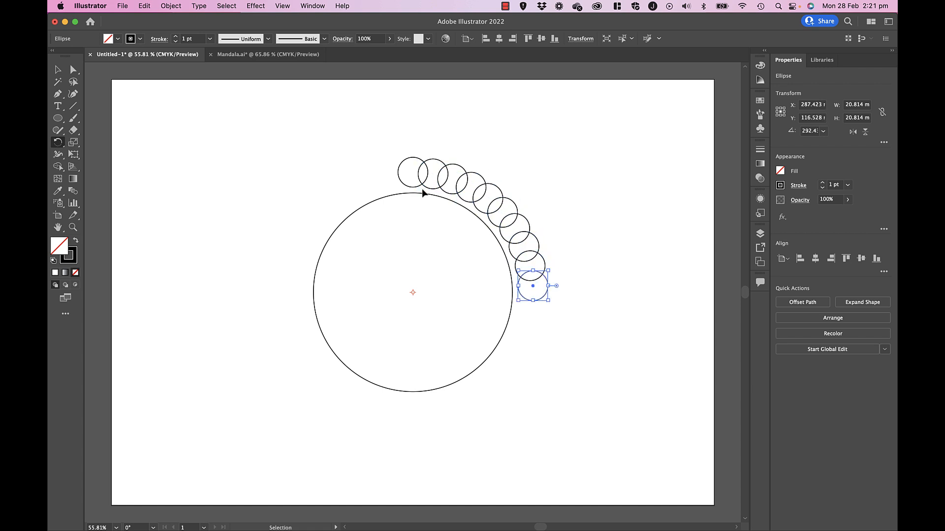
key(super+d)
key(super+d)
key(super+d)
key(super+d)
key(super+d)
key(super+d)
key(super+d)
key(super+d)
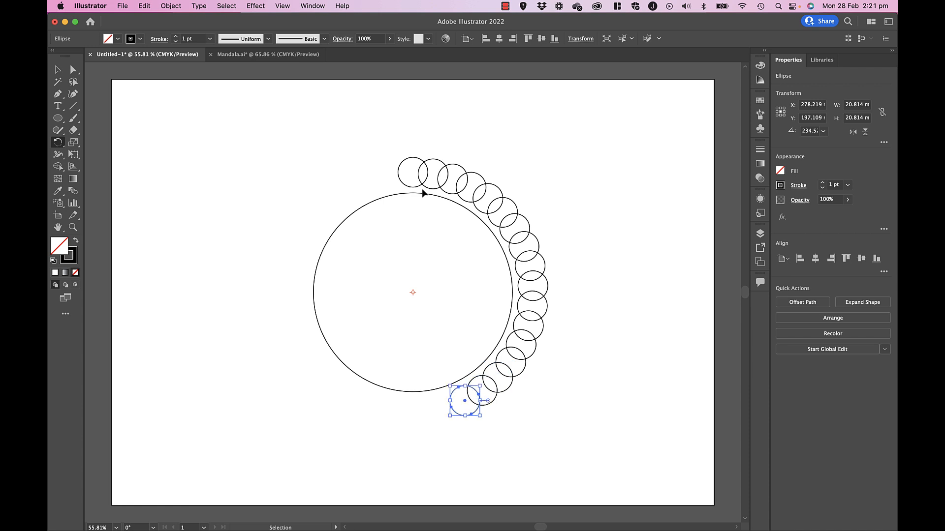
key(super+d)
key(super+d)
key(super+d)
key(super+d)
key(super+d)
key(super+d)
key(super+d)
key(super+d)
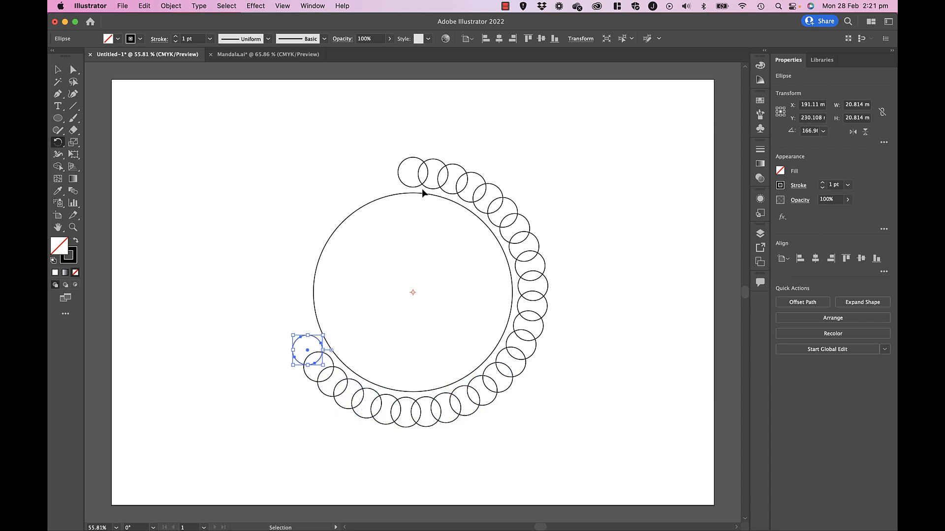
key(super+d)
key(super+d)
key(super+d)
key(super+d)
key(super+d)
key(super+d)
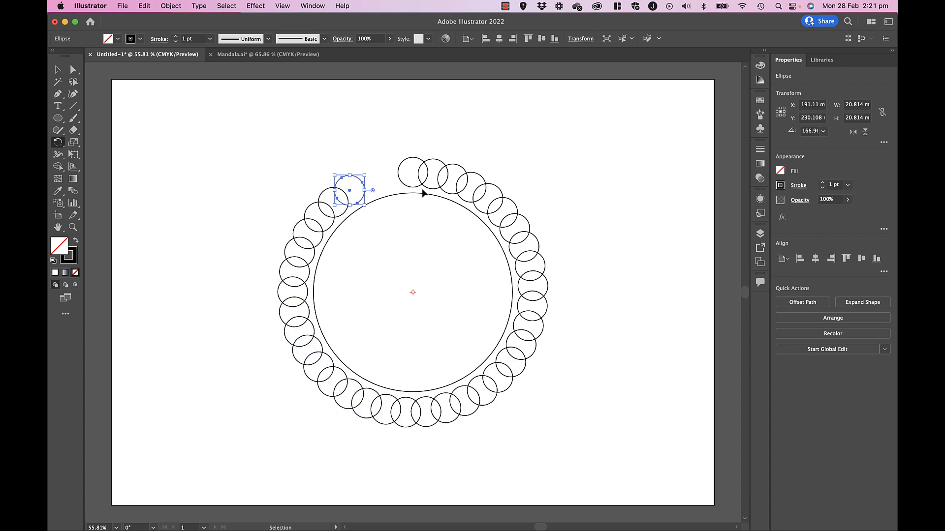
key(super+d)
key(super+d)
key(super+d)
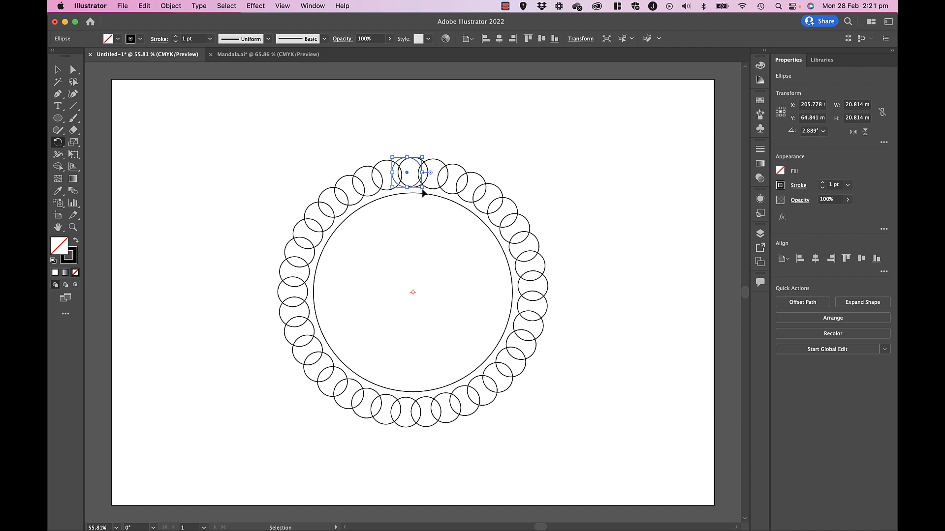
key(super+d)
key(super+d)
key(super+d)
key(super+d)
key(super+d)
key(super+d)
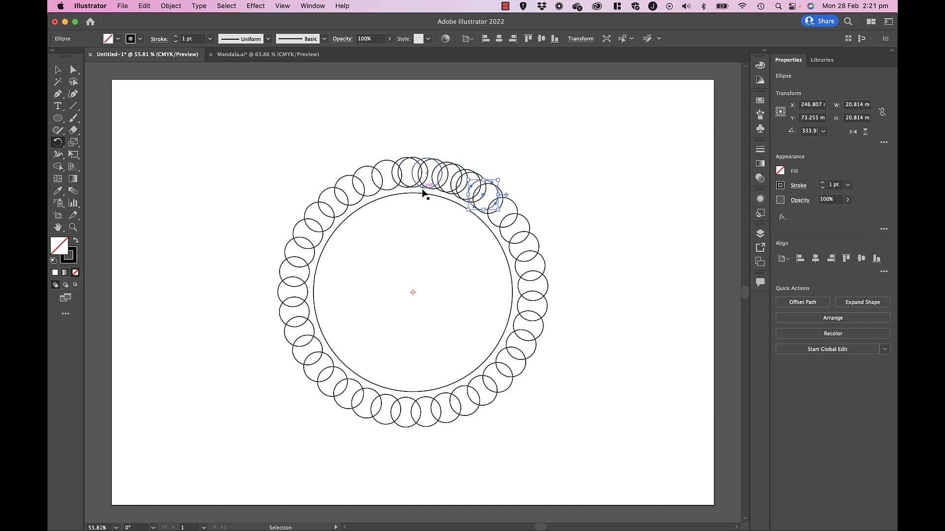
key(super+d)
key(super+d)
key(super+d)
key(super+d)
key(super+d)
key(super+d)
key(super+d)
key(super+d)
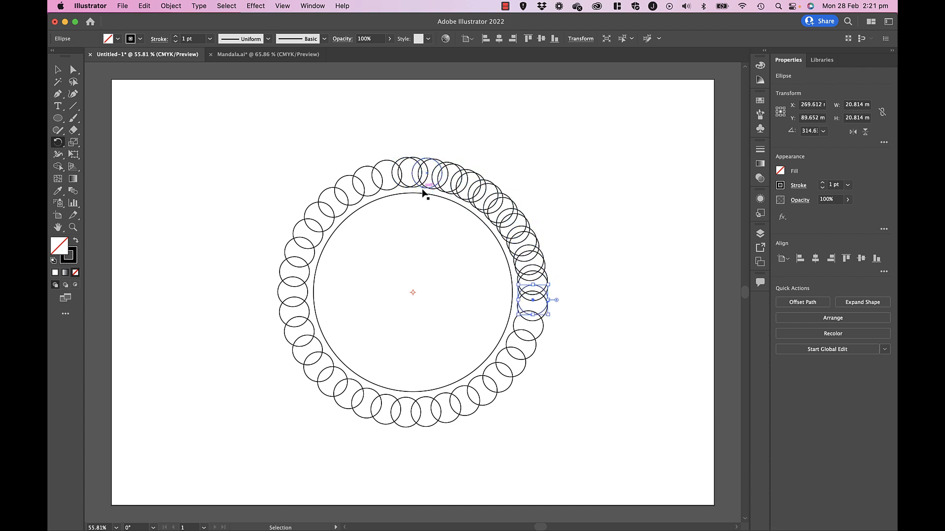
key(super+d)
key(super+d)
key(super+d)
key(super+d)
key(super+d)
key(super+d)
key(super+d)
key(super+d)
key(super+d)
key(super+d)
key(super+d)
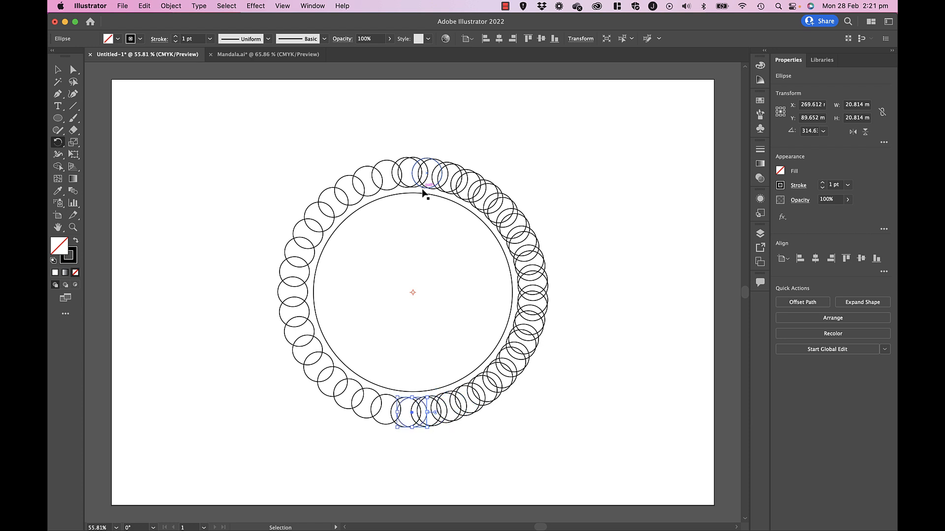
key(super+d)
key(super+d)
key(super+d)
key(super+d)
key(super+d)
key(super+d)
key(super+d)
key(super+d)
key(super+d)
key(super+d)
key(super+d)
key(super+d)
key(super+d)
key(super+d)
key(super+d)
key(super+d)
key(super+d)
key(super+d)
key(super+d)
key(super+d)
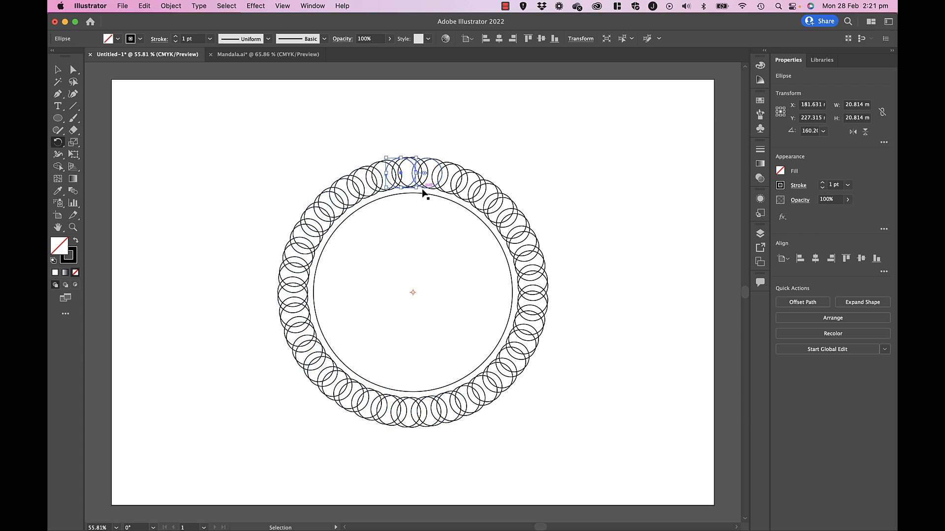
key(super+d)
key(super+d)
key(super+d)
key(super+d)
key(super+d)
key(super+d)
key(super+d)
key(super+d)
key(super+d)
key(super+d)
key(super+d)
key(super+d)
key(super+d)
key(super+d)
key(super+d)
key(super+d)
key(super+d)
key(super+d)
key(super+d)
key(super+d)
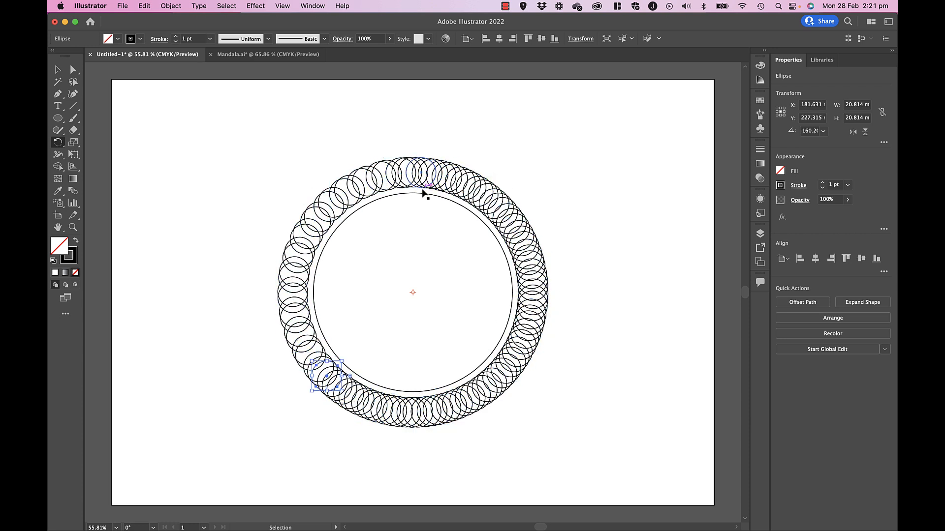
key(super+d)
key(super+d)
key(super+d)
key(super+d)
key(super+d)
key(super+d)
key(super+d)
key(super+d)
key(super+d)
key(super+d)
key(super+d)
key(super+d)
key(super+d)
key(super+d)
key(super+d)
key(super+d)
key(super+d)
key(super+d)
key(super+d)
key(super+d)
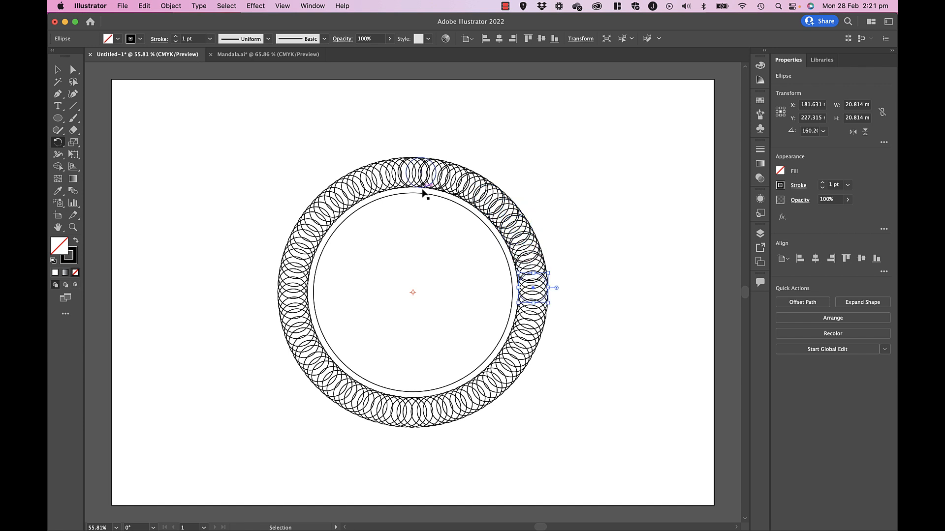
key(super+d)
key(super+d)
key(super+d)
key(super+d)
key(super+d)
key(super+d)
key(super+d)
key(super+d)
key(super+d)
key(super+d)
key(super+d)
key(super+d)
key(super+d)
key(super+d)
key(super+d)
key(super+d)
key(super+d)
key(super+d)
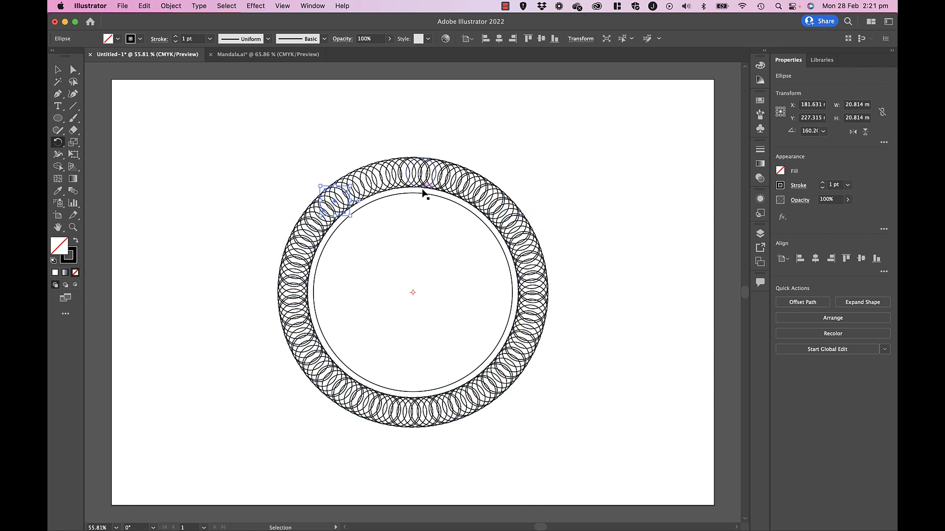
click(58, 69)
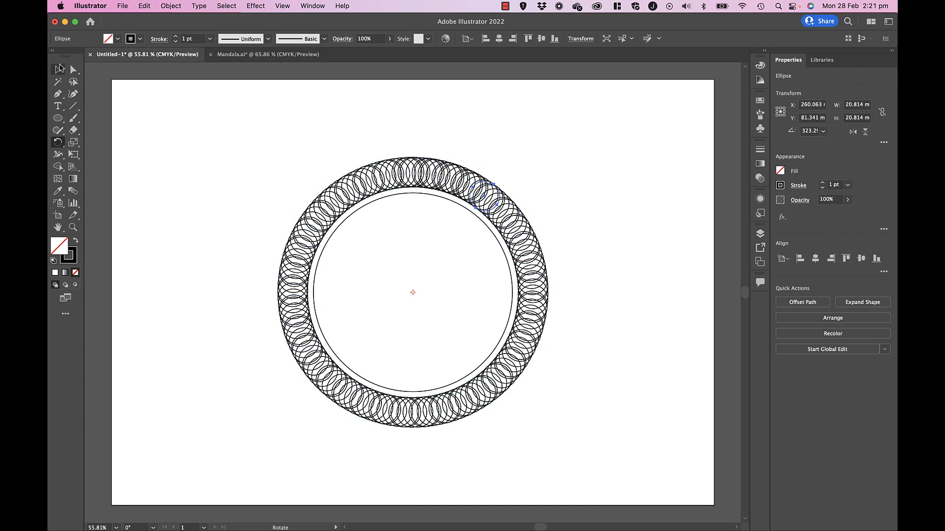
click(194, 145)
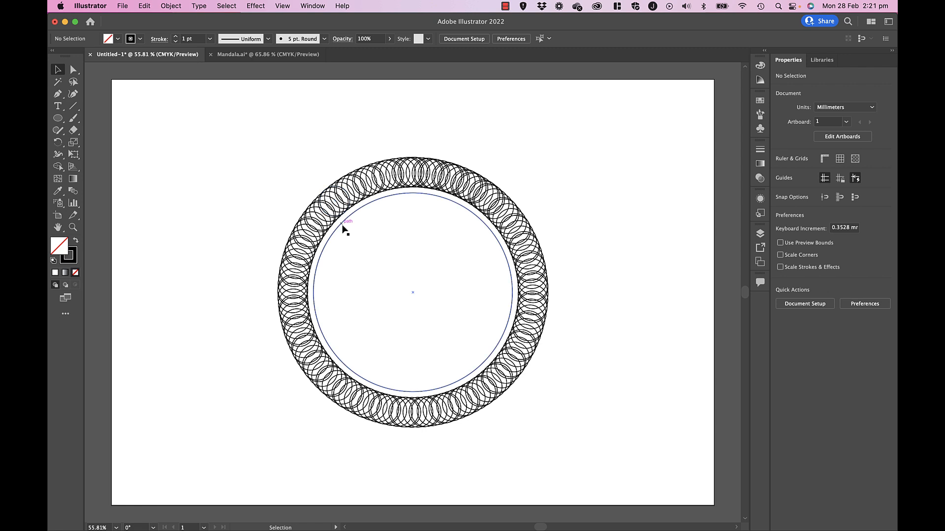
- Delete the whole ring of small circles, keeping only the large circle
click(342, 226)
drag(228, 168, 176, 128)
key(super+z)
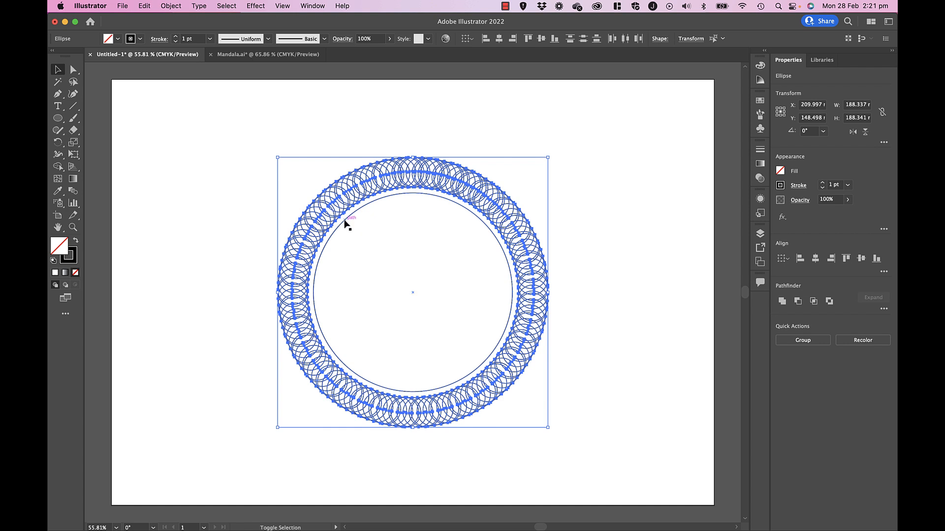
key(Delete)
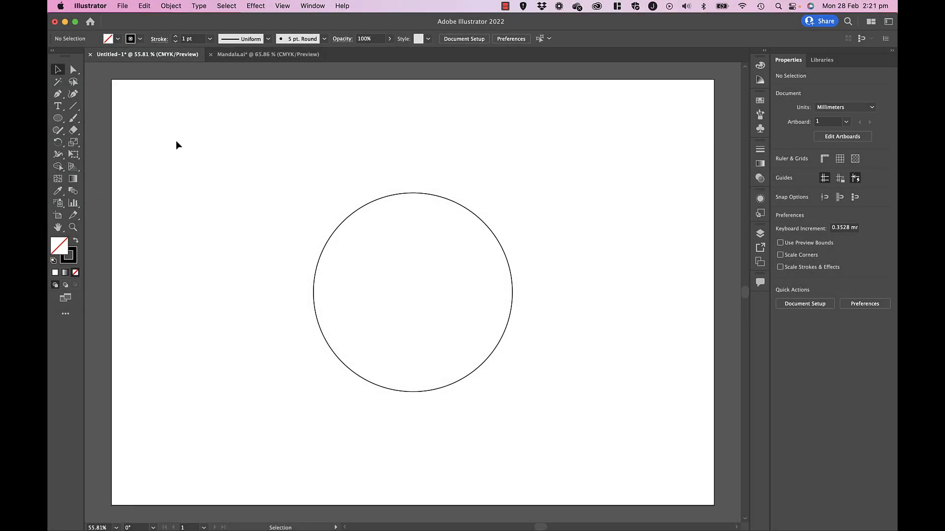
- Draw a new, smaller circle above the large circle and align it horizontally to the large circle's center
click(57, 118)
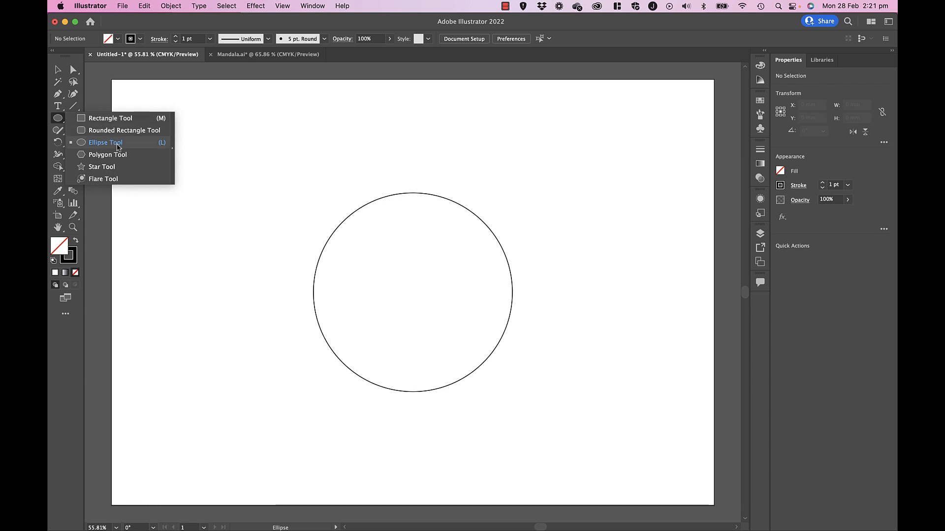
mouse_move(391, 156)
mouse_down()
mouse_move(432, 186)
mouse_move(412, 173)
mouse_move(413, 184)
mouse_up()
click(58, 70)
click(346, 193)
drag(360, 153, 462, 229)
click(428, 128)
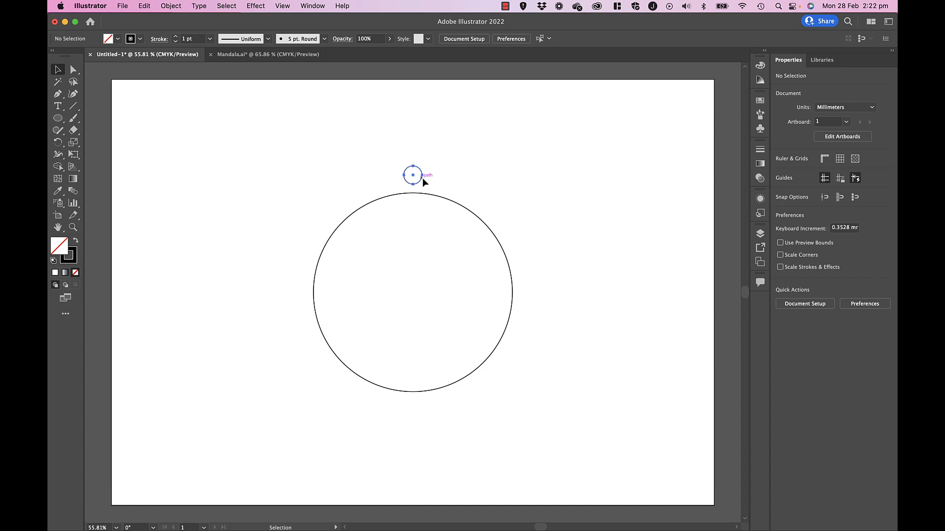
- Place a copy of the small circle directly below the large circle and group the two small circles
drag(422, 179, 431, 424)
click(466, 406)
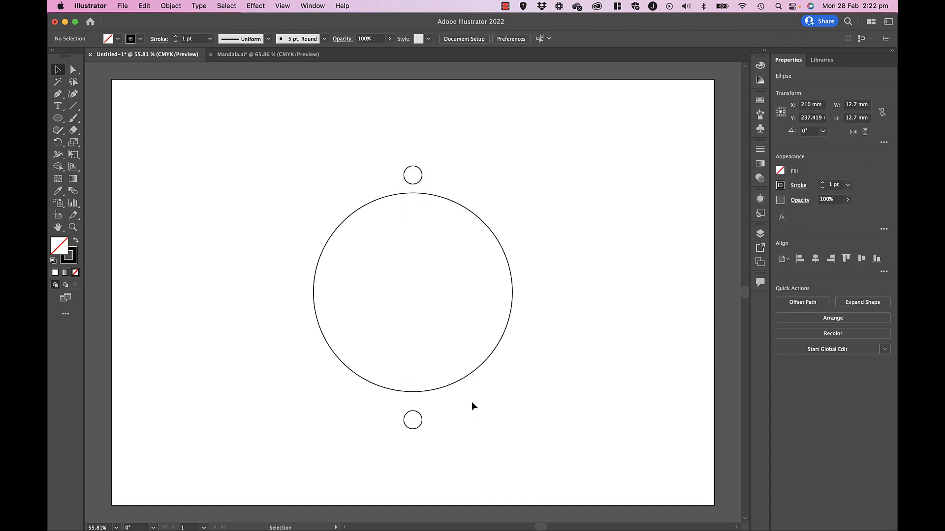
click(421, 426)
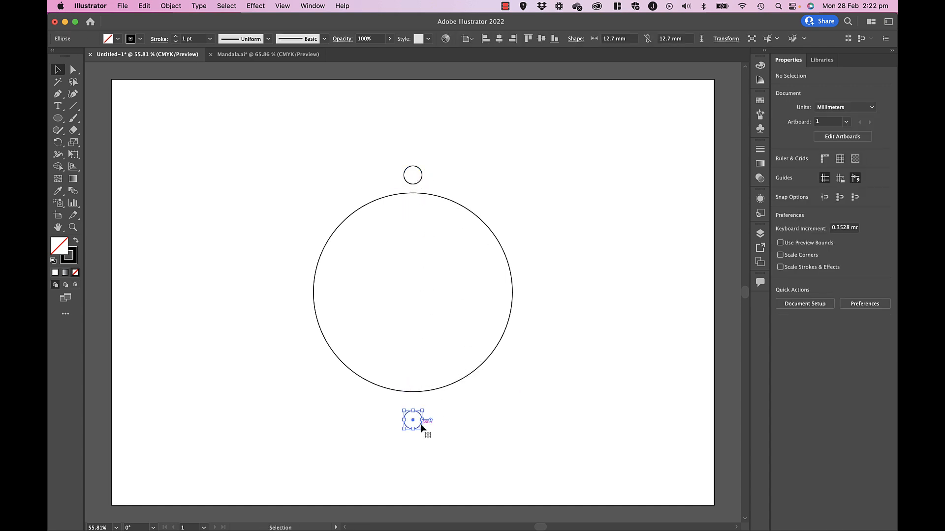
shift+click(422, 180)
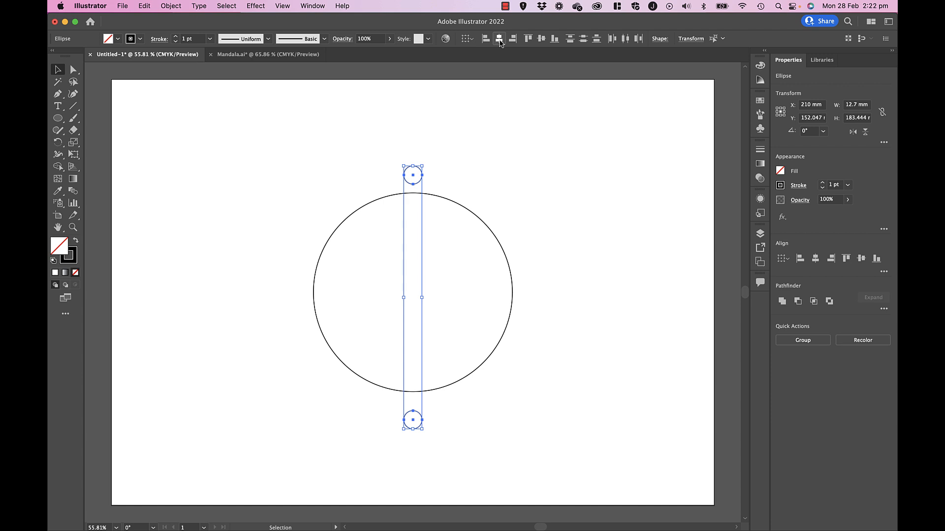
click(171, 6)
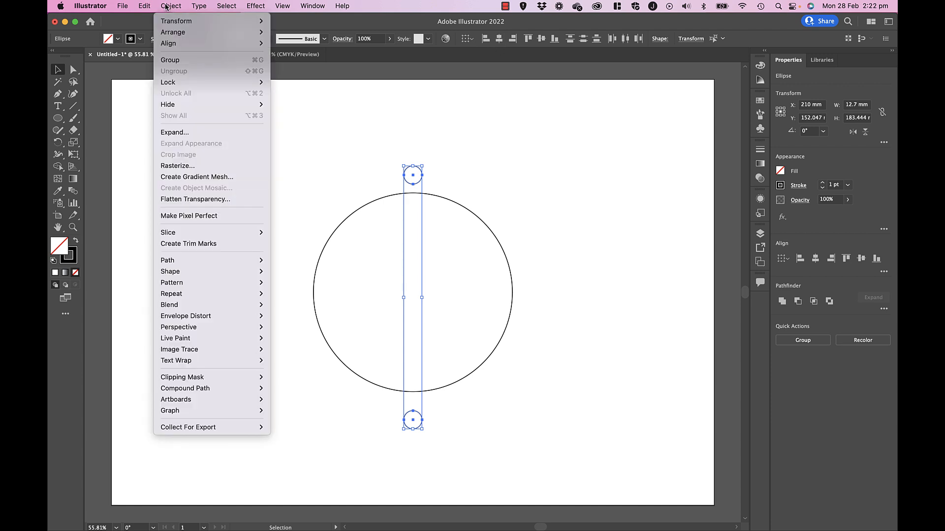
click(178, 60)
click(383, 177)
- Move the grouped small circles away and align them horizontally and vertically to the large circle's center
drag(408, 184, 244, 295)
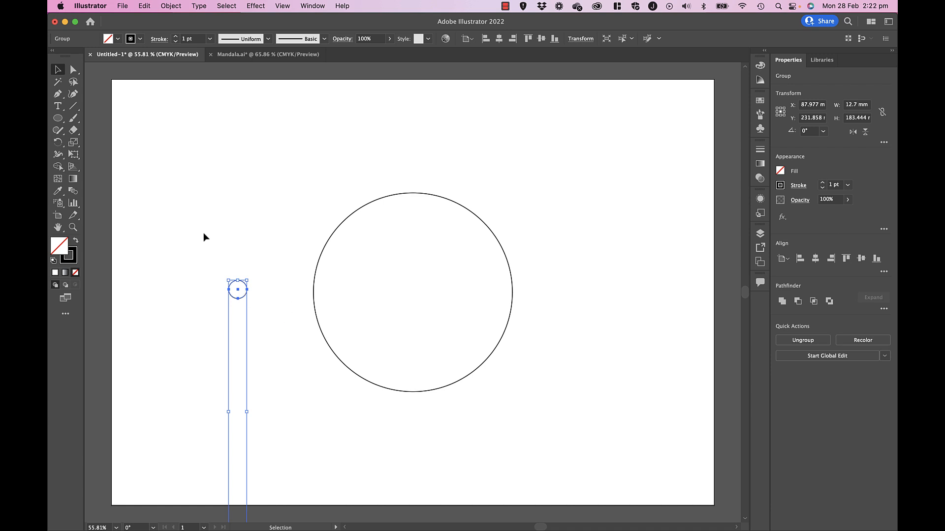
drag(141, 197, 457, 363)
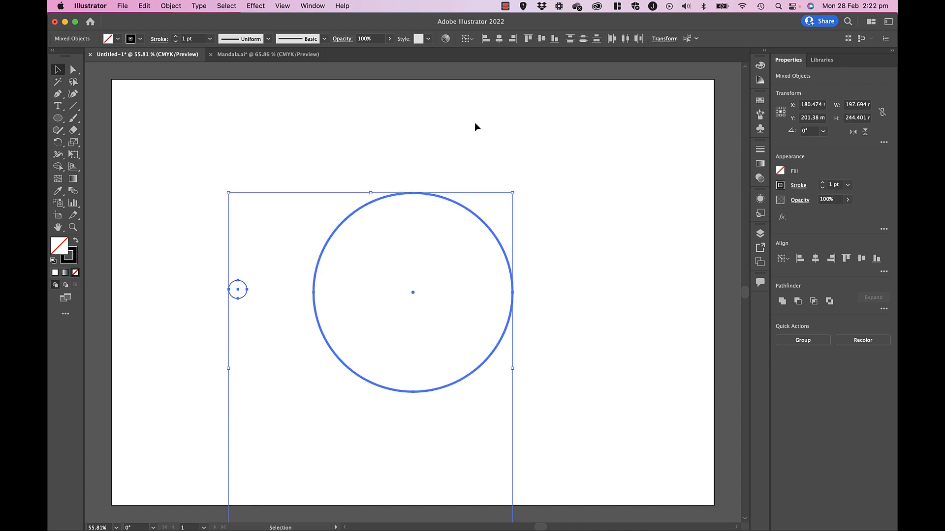
click(395, 154)
drag(158, 213, 408, 282)
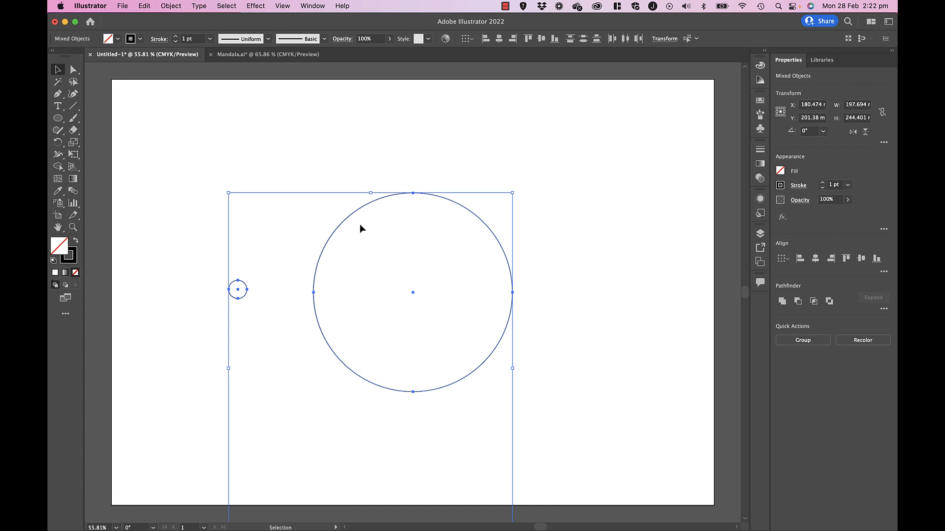
click(348, 218)
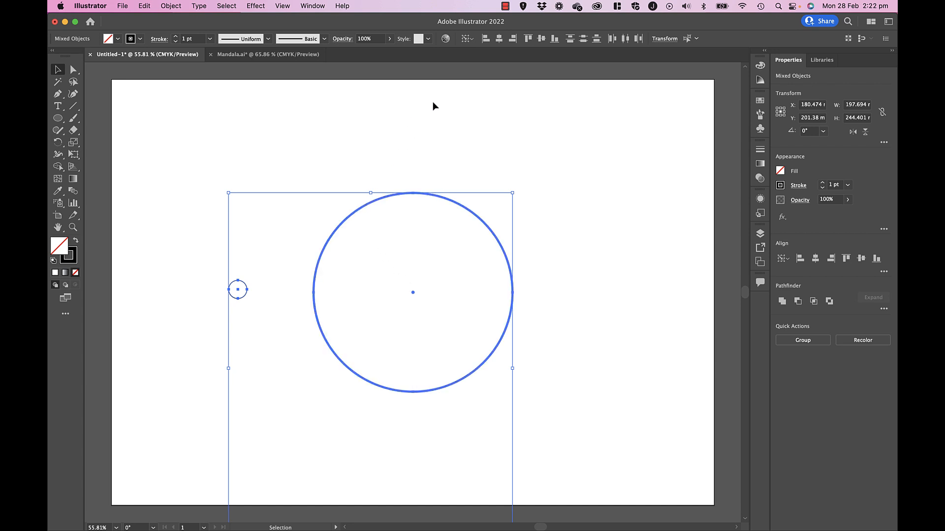
click(499, 39)
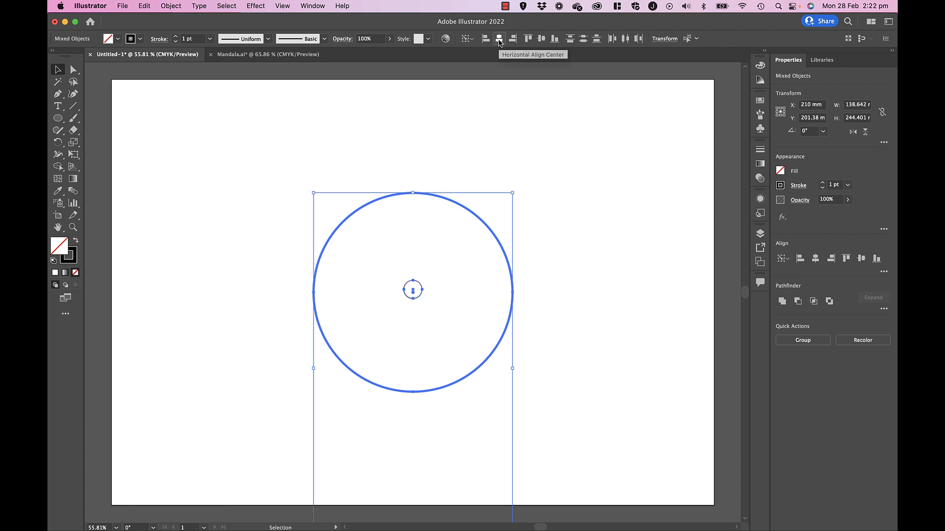
click(542, 39)
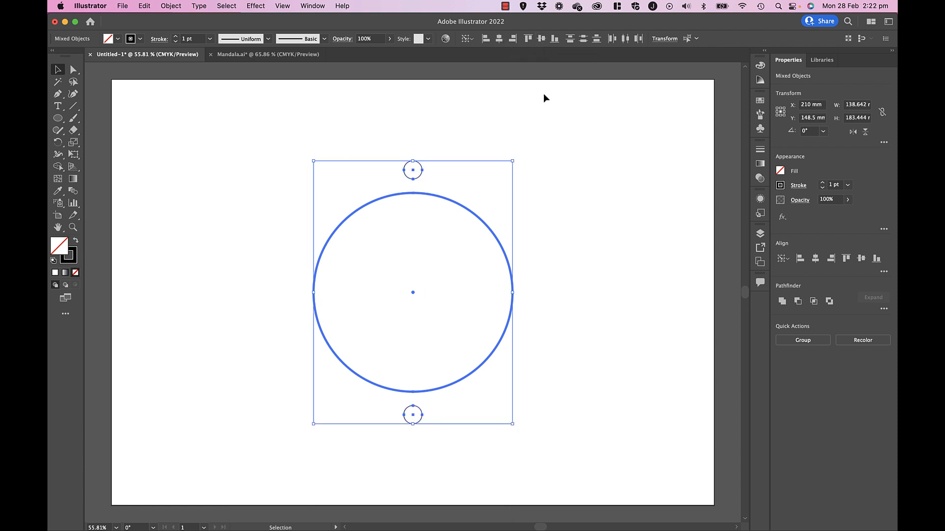
click(541, 169)
- Create a copy of the small-circle pair rotated by 15° around its center
click(421, 175)
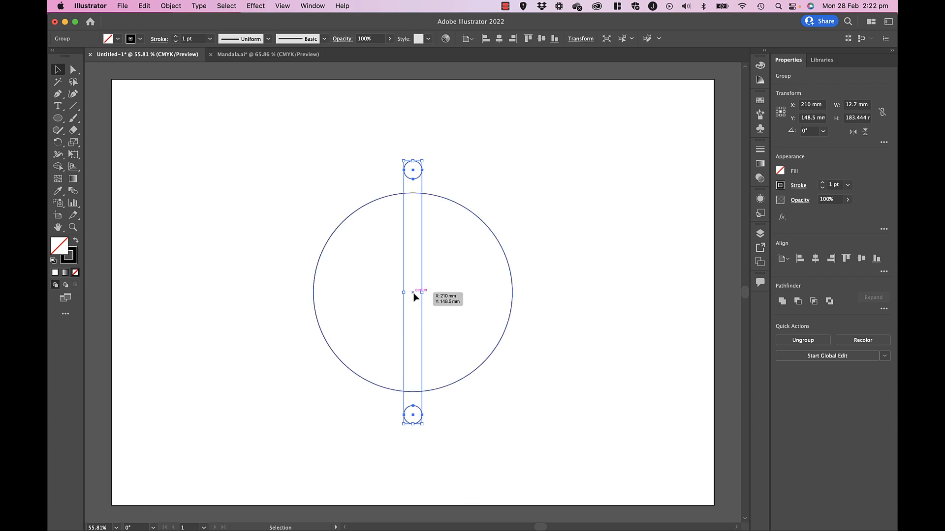
click(175, 8)
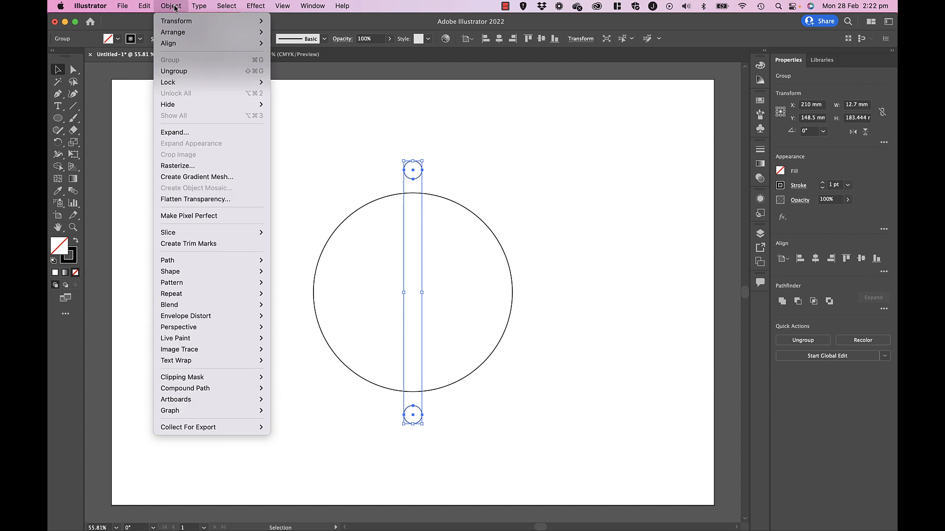
mouse_move(236, 20)
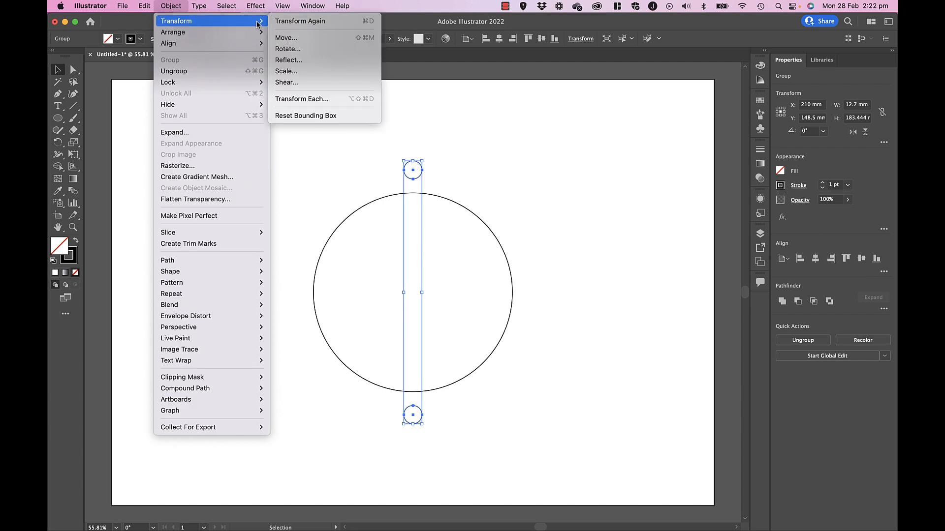
click(297, 50)
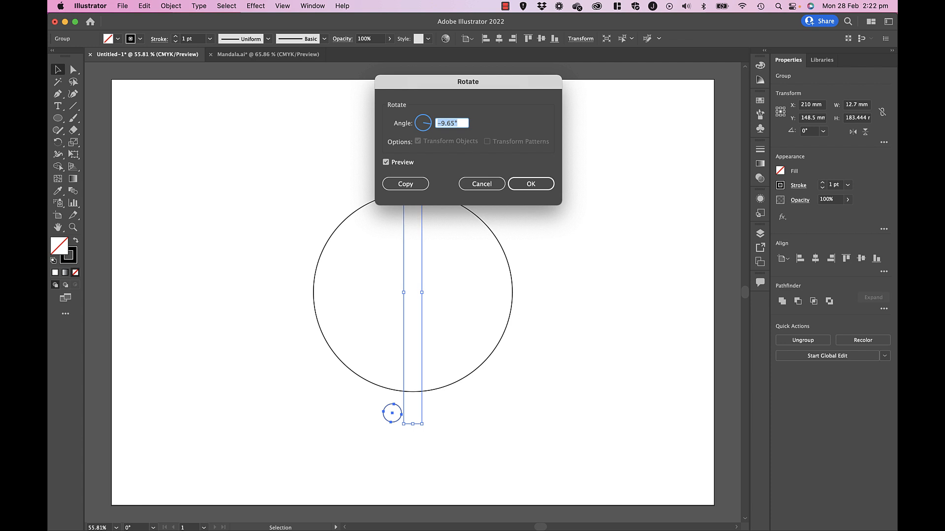
text(15)
click(393, 185)
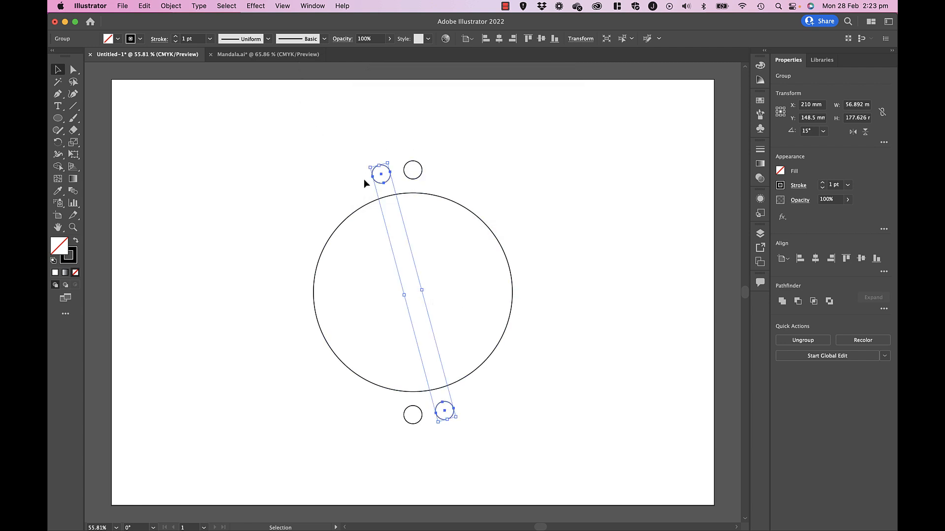
- Repeat the rotated copy of the pair until the small circles form a complete ring around the large circle
key(super+d)
key(super+d)
key(super+d)
key(super+d)
key(super+d)
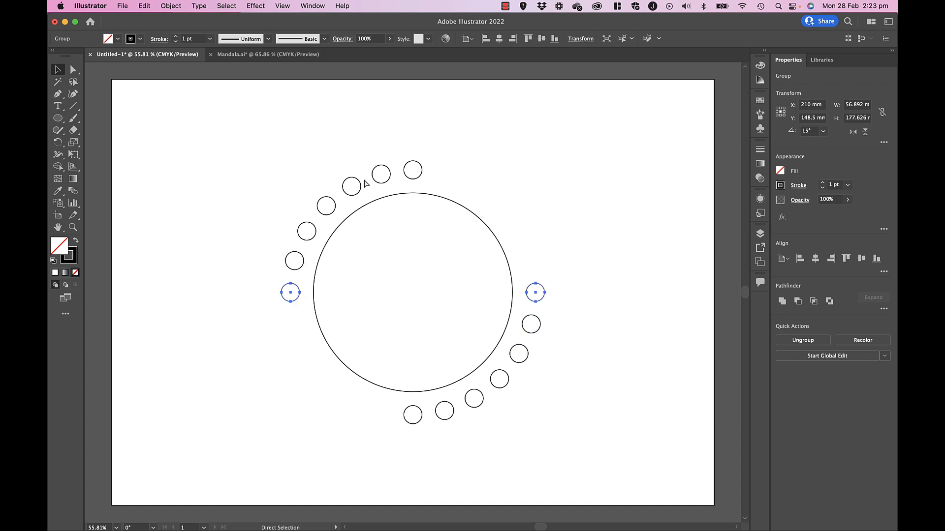
key(super+d)
key(super+d)
key(super+d)
key(super+d)
key(v)
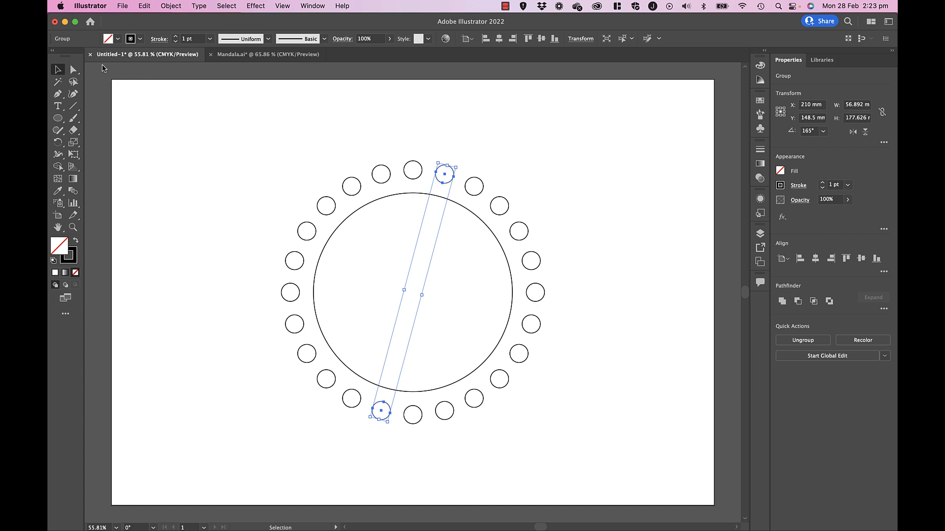
click(180, 150)
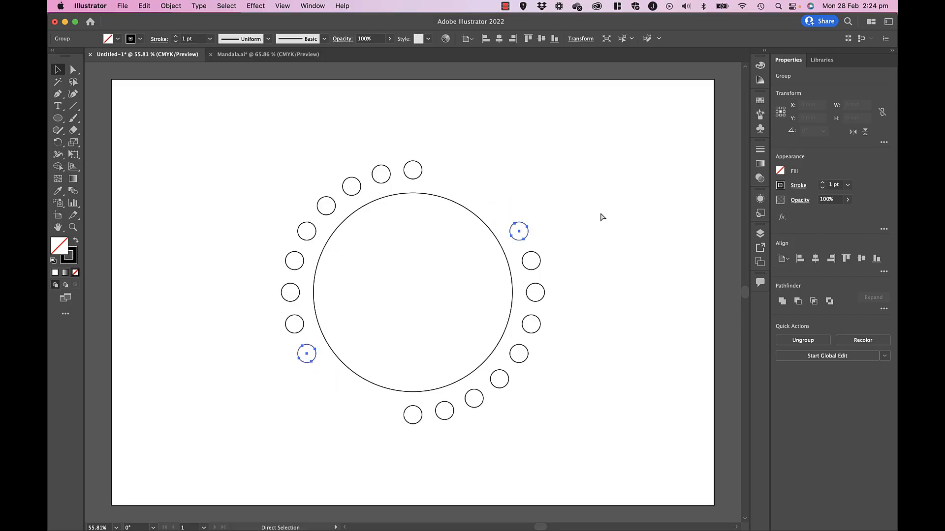
- Undo the repeated rotated copies back to the original grouped pair of small circles
key(super+z)
key(super+z)
key(super+z)
key(super+z)
key(super+z)
key(super+z)
key(super+z)
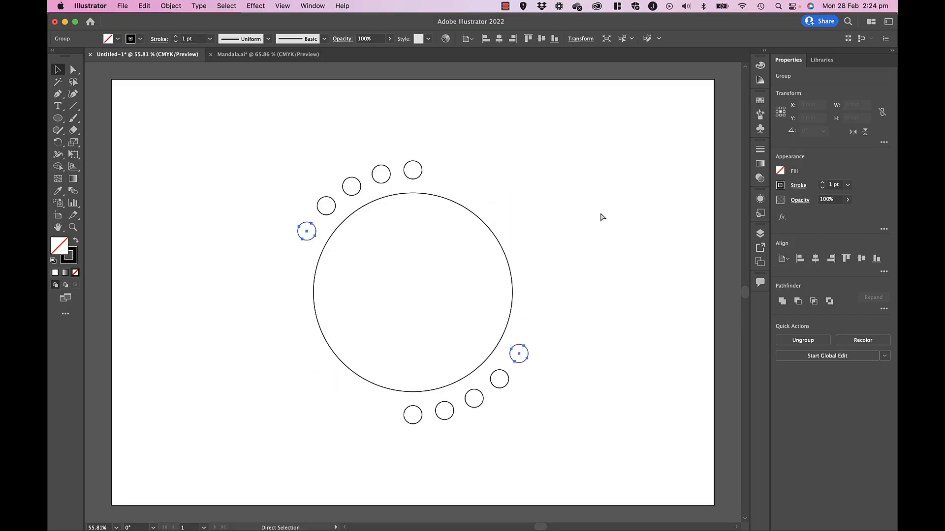
key(super+z)
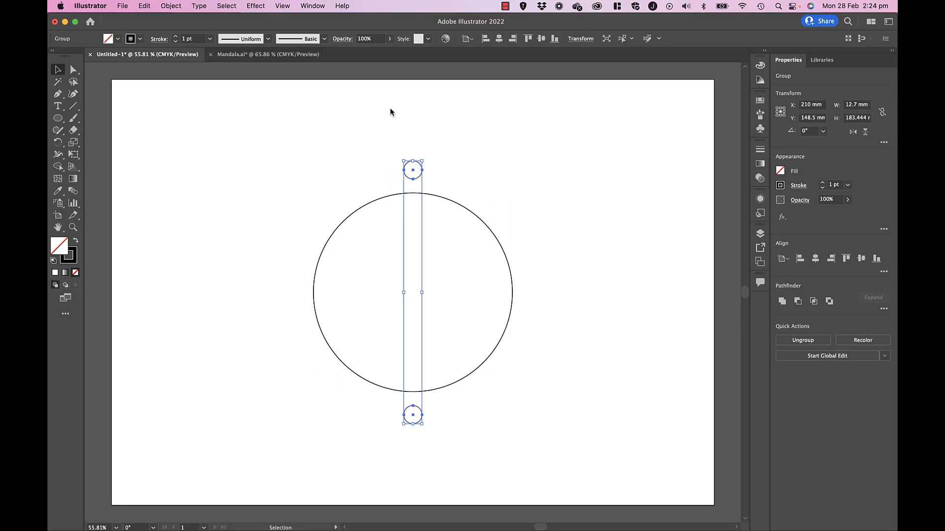
- Ungroup the two small circles and delete the one below the large circle
click(171, 6)
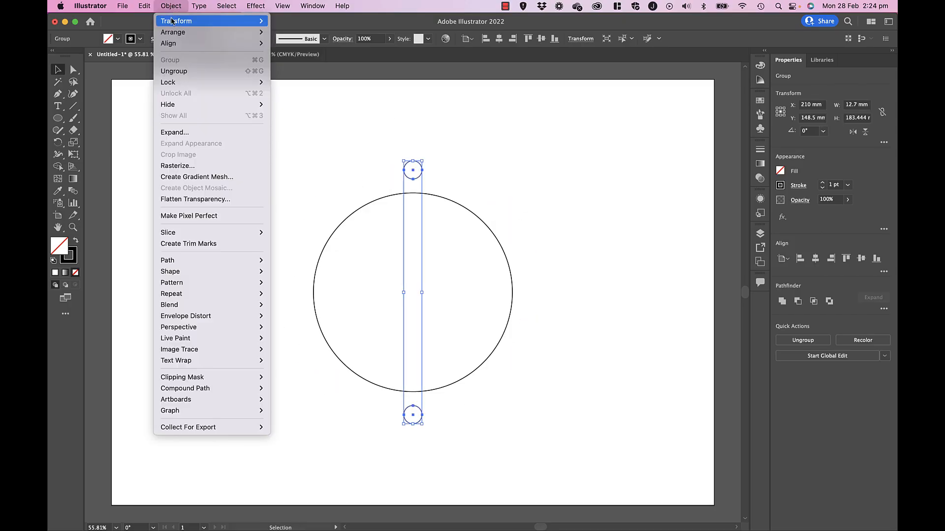
click(184, 72)
click(527, 151)
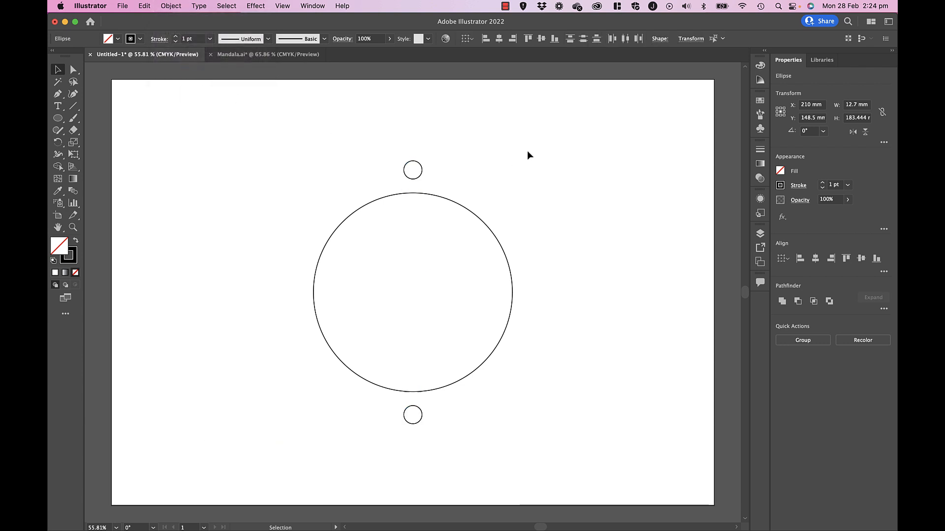
click(422, 420)
key(Delete)
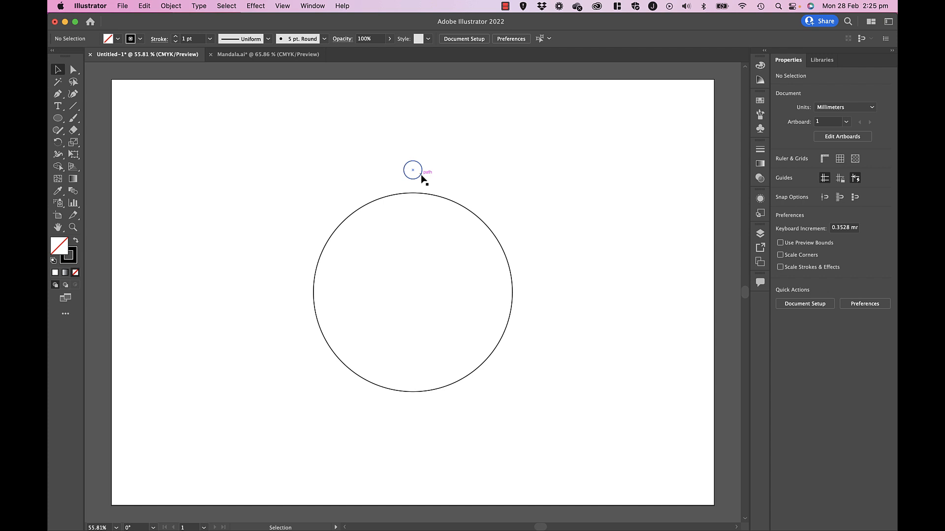
drag(371, 148, 438, 225)
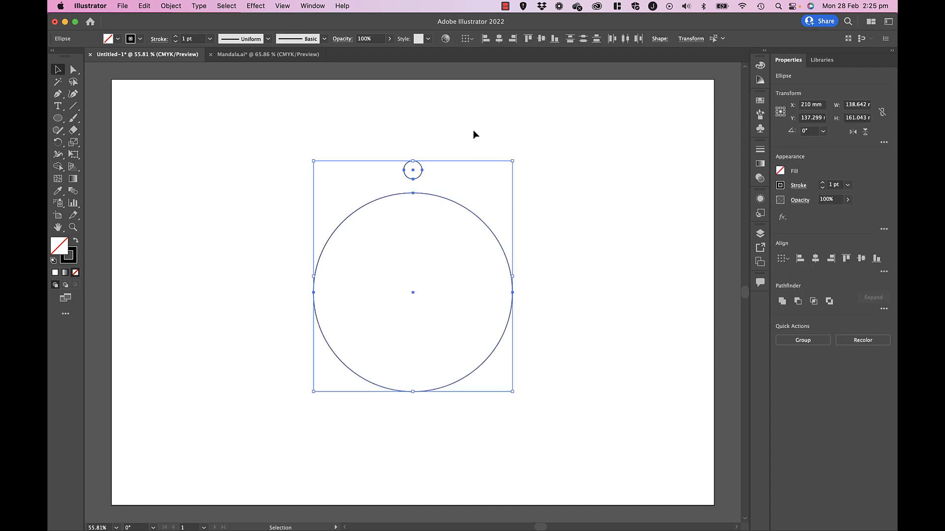
click(510, 127)
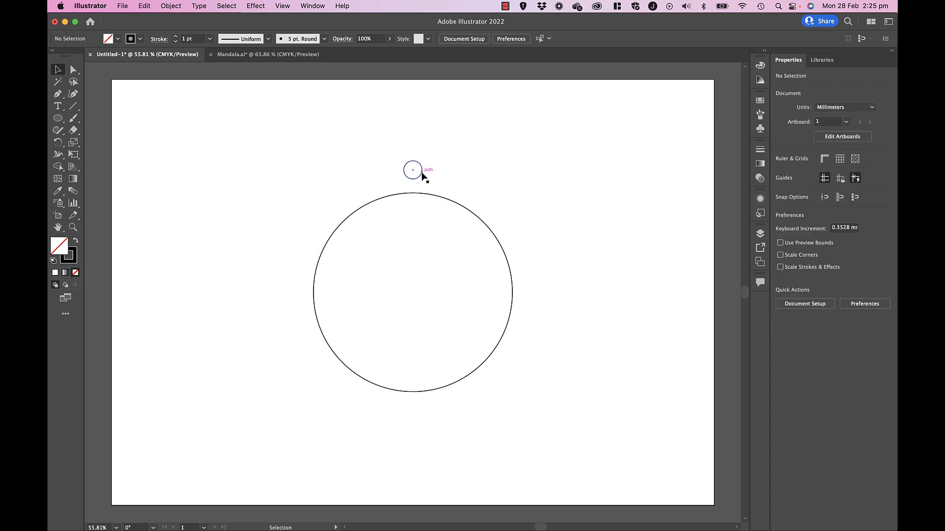
- Create a copy of the small circle rotated by 30° around the large circle's center with the Rotate tool
click(422, 181)
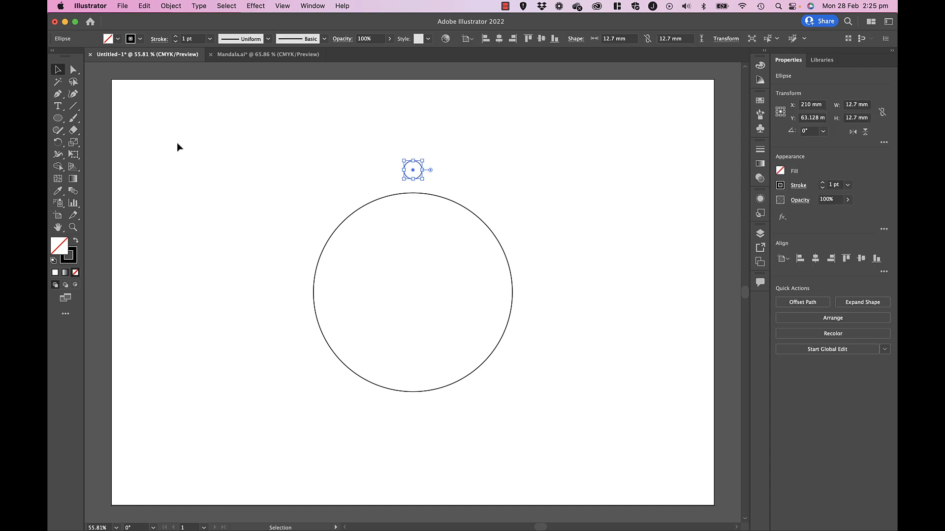
click(58, 142)
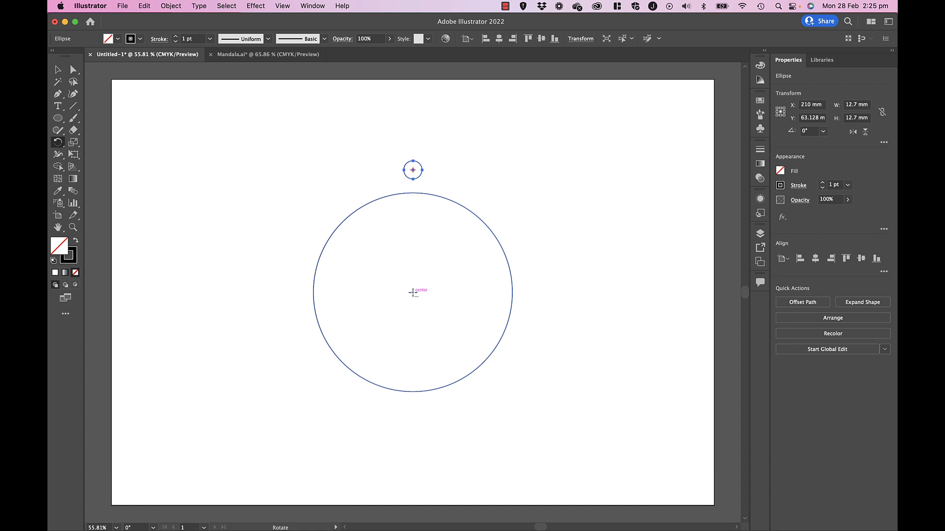
alt+click(413, 292)
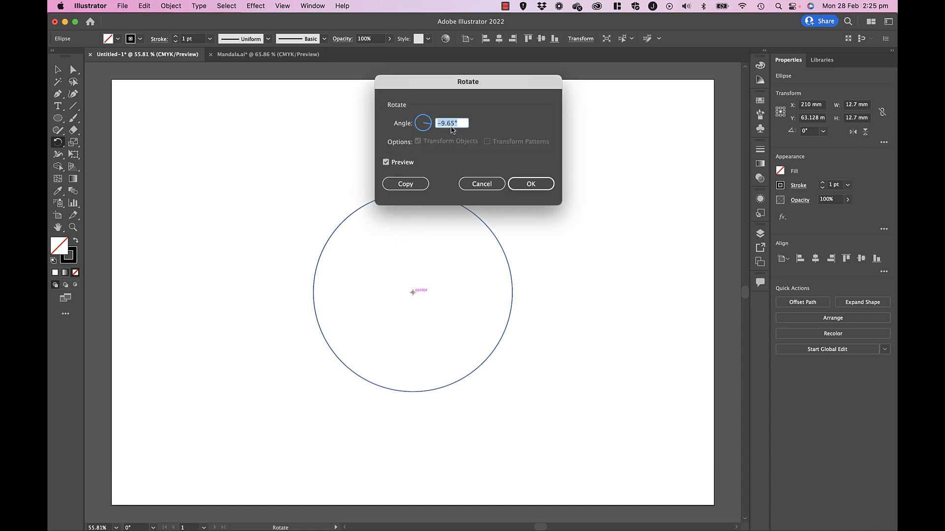
text(360/12)
click(415, 190)
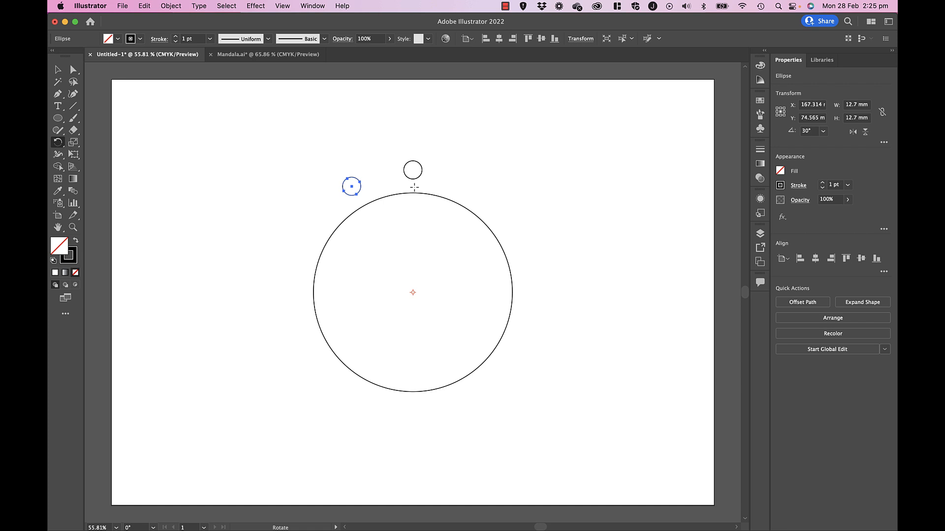
- Repeat the 30° rotated copy to complete an evenly spaced ring of 12 small circles
key(super+d)
key(super+d)
key(super+d)
key(super+d)
key(super+d)
key(super+d)
key(super+d)
key(super+d)
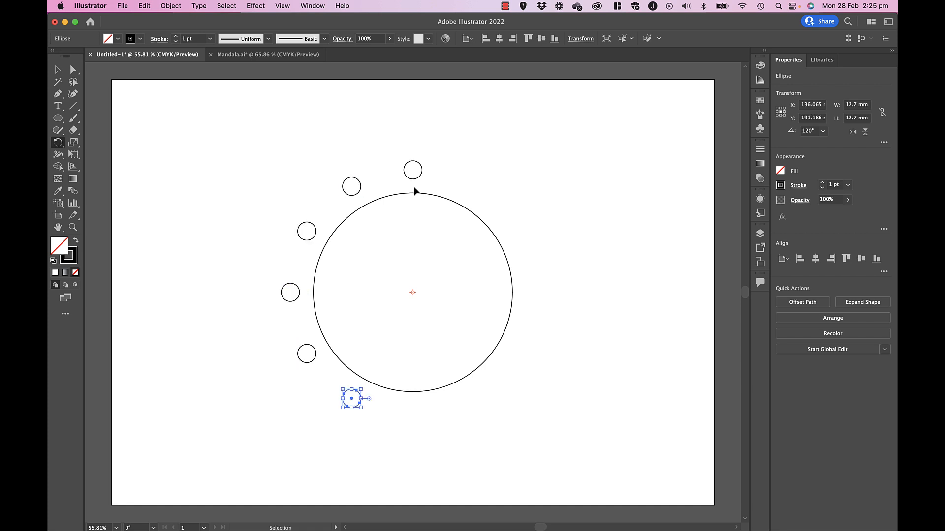
key(super+d)
key(super+d)
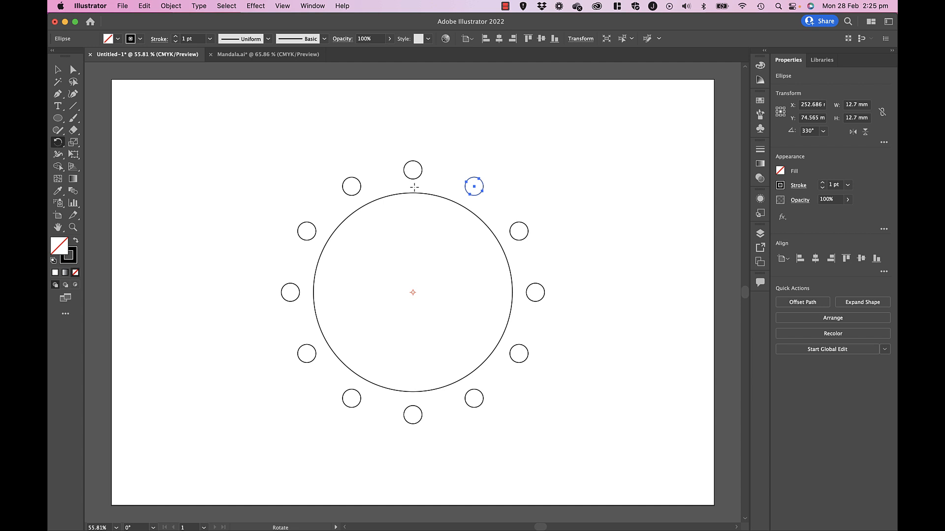
key(v)
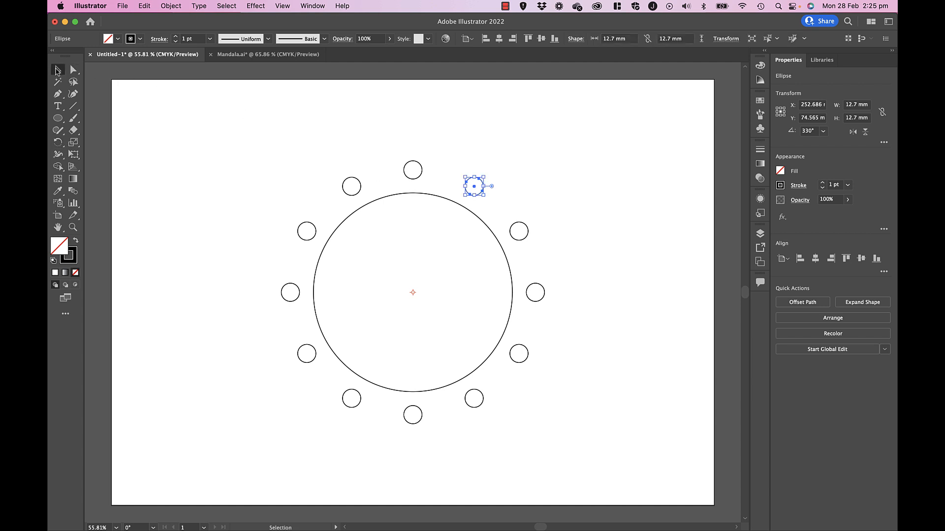
click(175, 114)
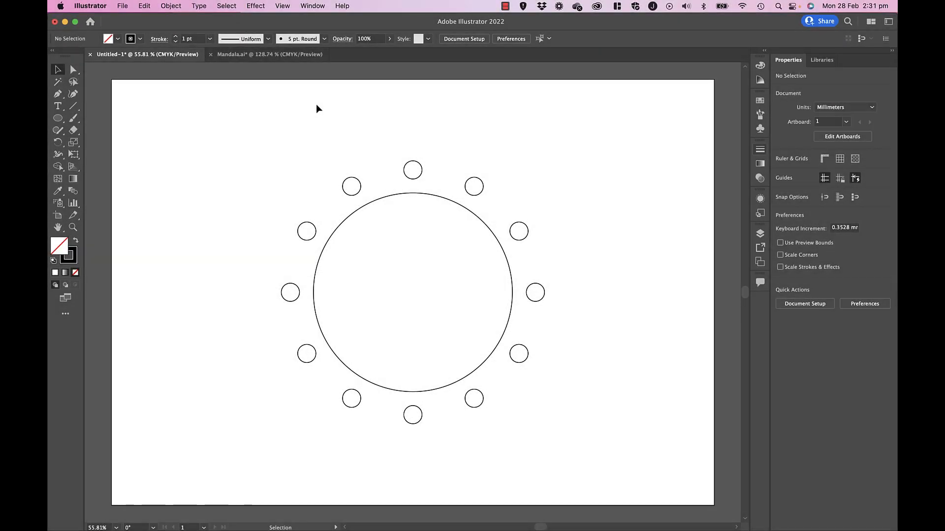
- Delete all the small circles in the ring, keeping only the large circle
drag(241, 130, 561, 436)
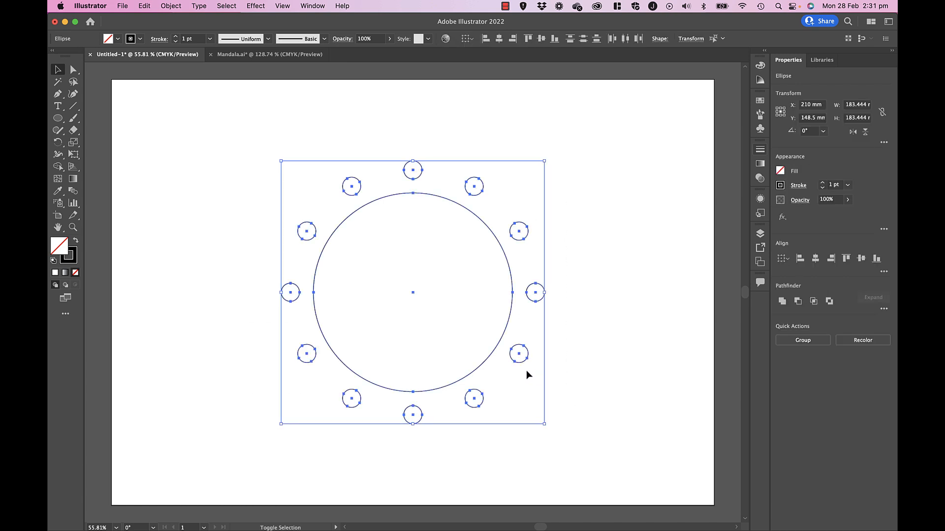
shift+click(490, 358)
key(Delete)
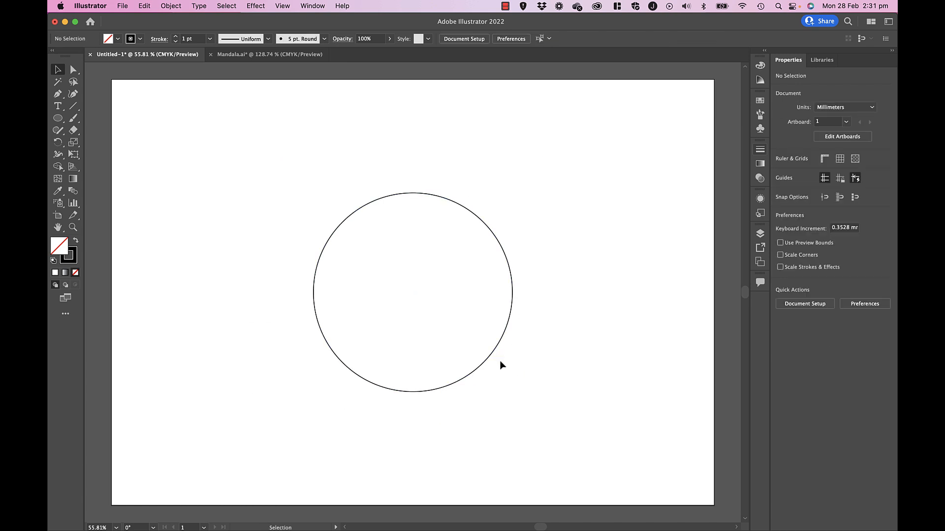
- Scale the large circle down about its center and paste enlarged concentric copies in front, the outermost about 74 mm wide
click(492, 356)
drag(512, 392, 466, 346)
key(super+c)
key(super+f)
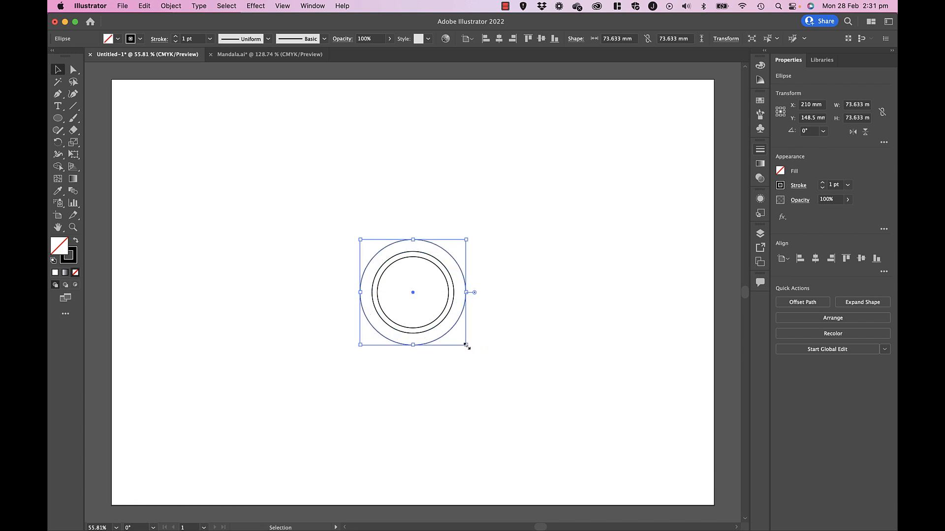
- Give the outermost circle a white fill and a 5 pt stroke
click(55, 273)
click(760, 150)
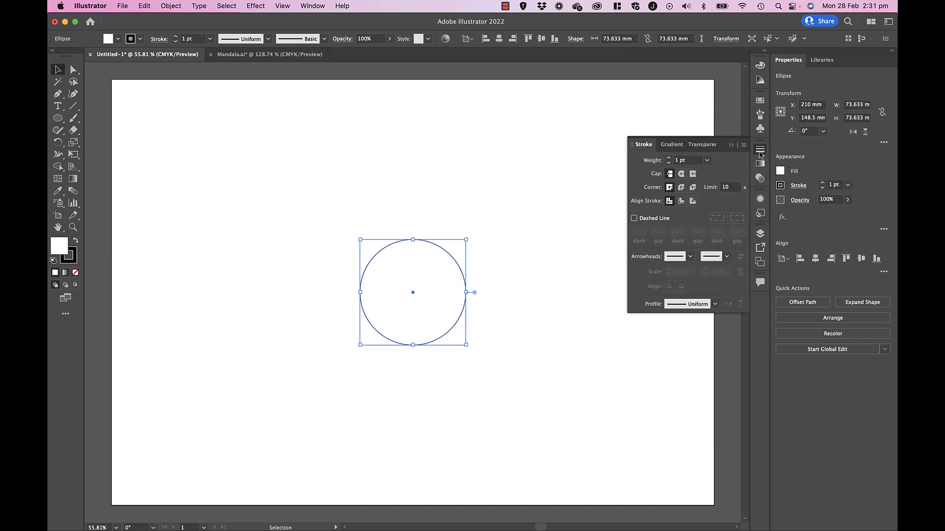
click(668, 158)
click(667, 158)
click(667, 158)
click(668, 158)
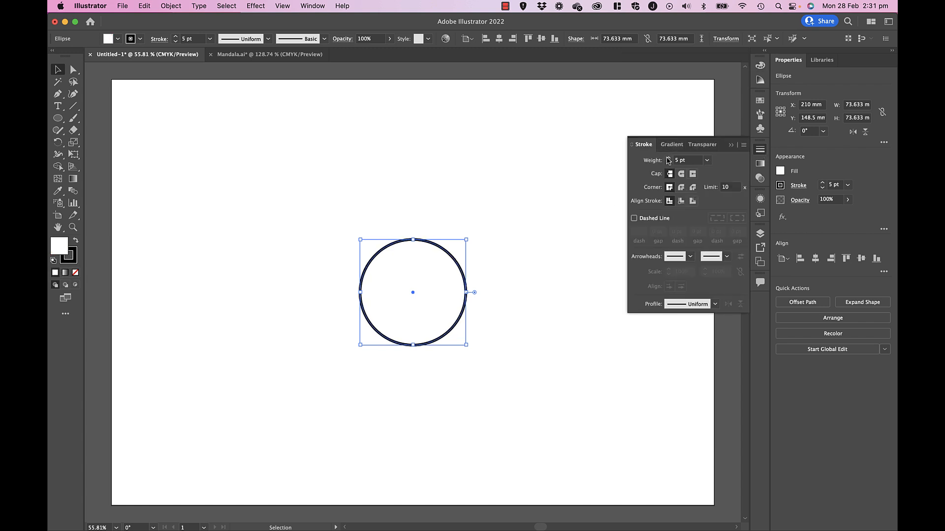
- Send the white-filled outer circle to the back, behind the two inner circles
click(171, 5)
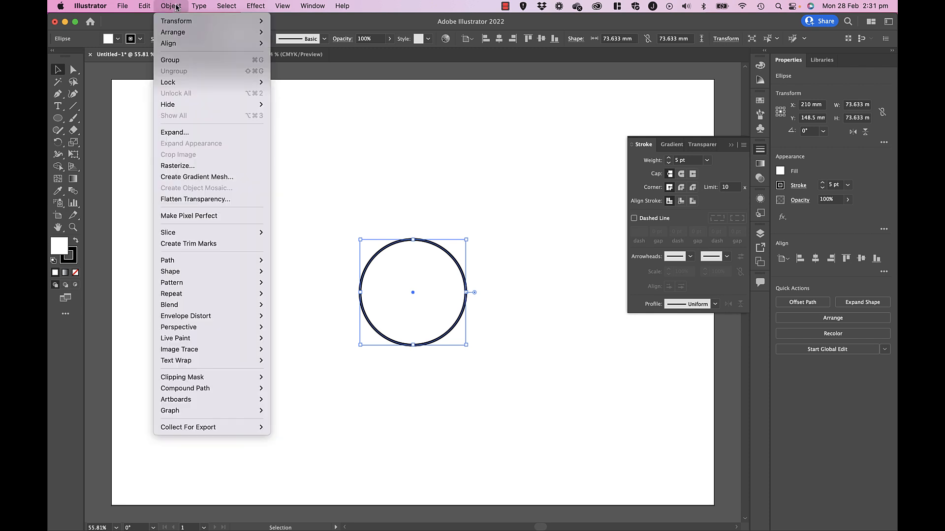
mouse_move(184, 32)
click(295, 66)
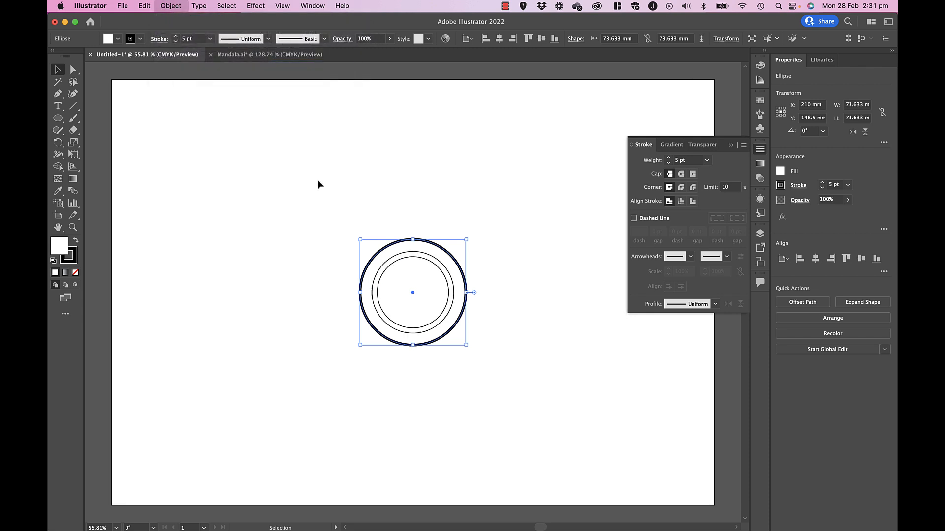
click(318, 182)
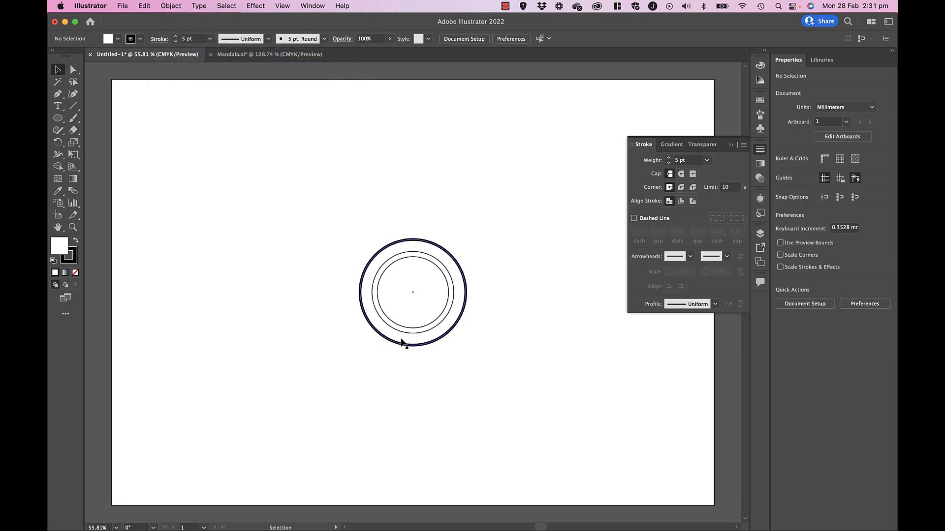
- Switch to the Mandala.ai document and copy the pointed, open arch-shaped path beside the mandalas
click(272, 55)
click(730, 145)
click(346, 324)
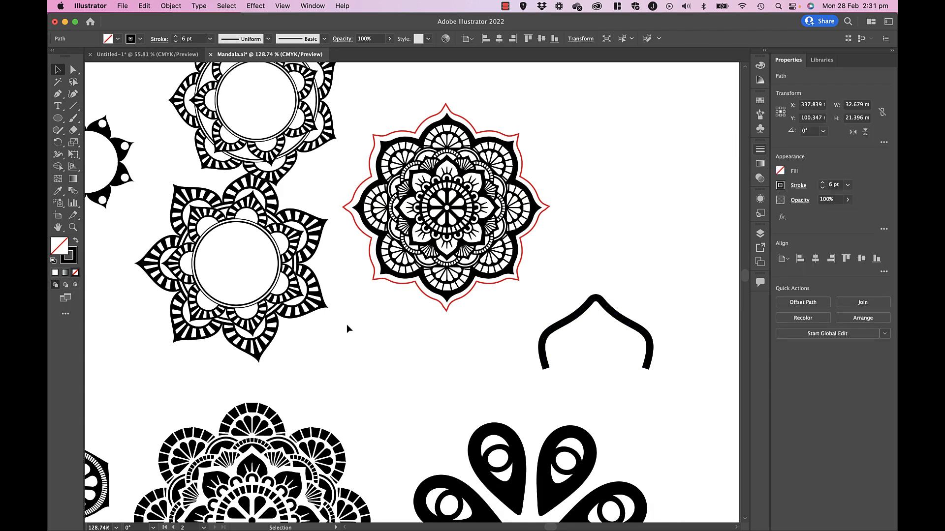
scroll(347, 325, down, 3)
scroll(286, 476, down, 1)
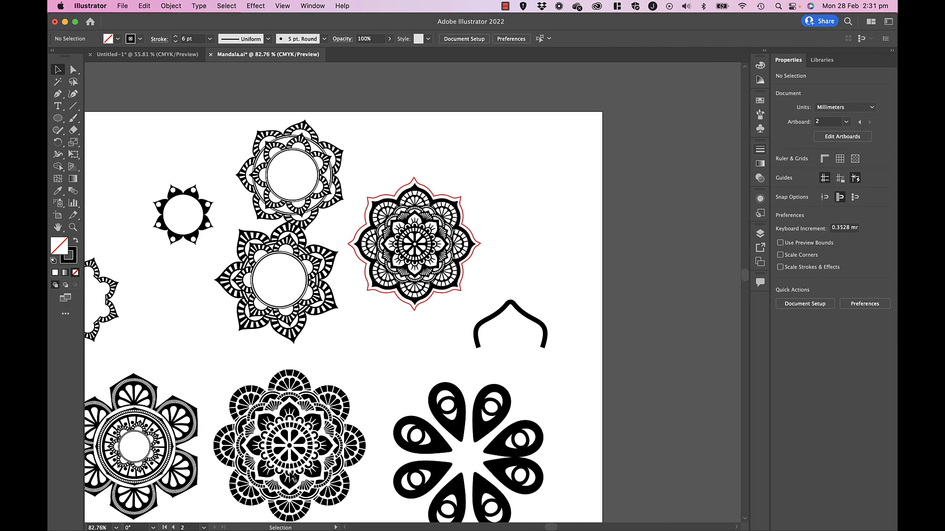
scroll(403, 400, down, 5)
scroll(403, 400, left, 5)
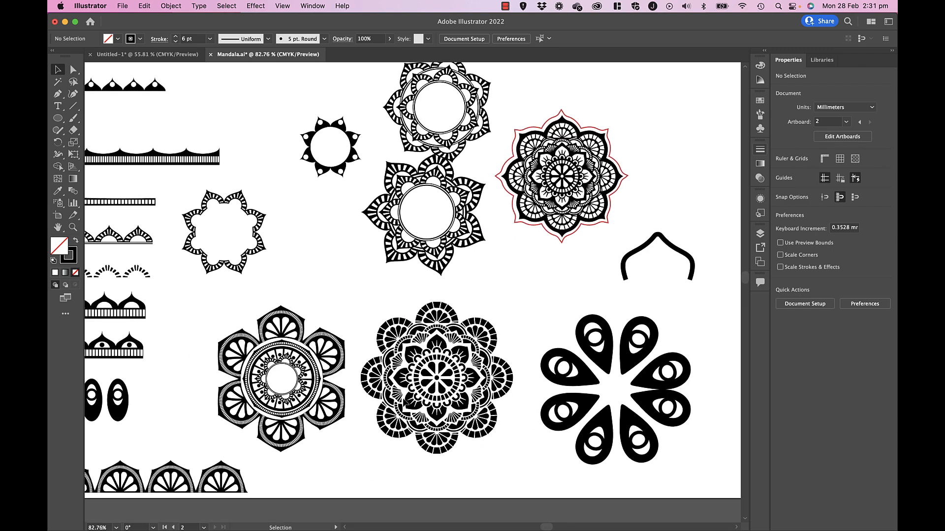
scroll(403, 398, right, 6)
scroll(403, 398, up, 2)
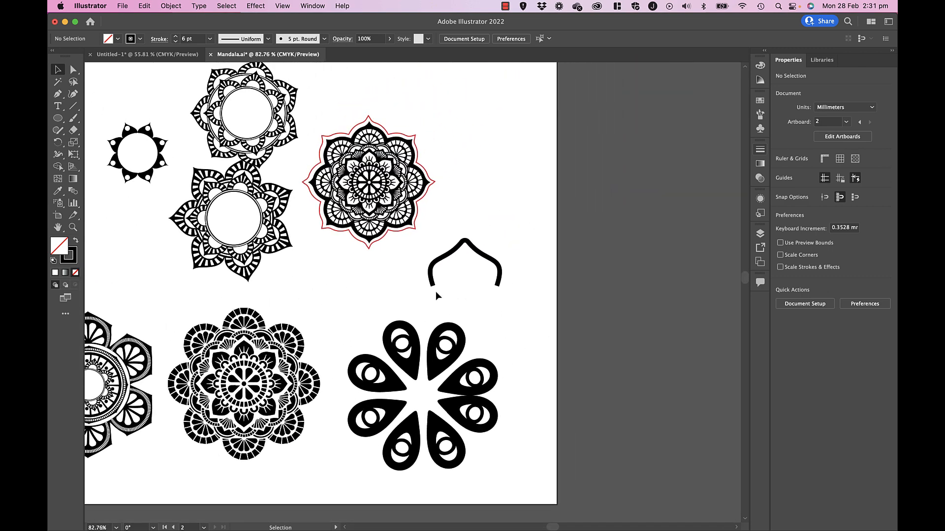
click(443, 256)
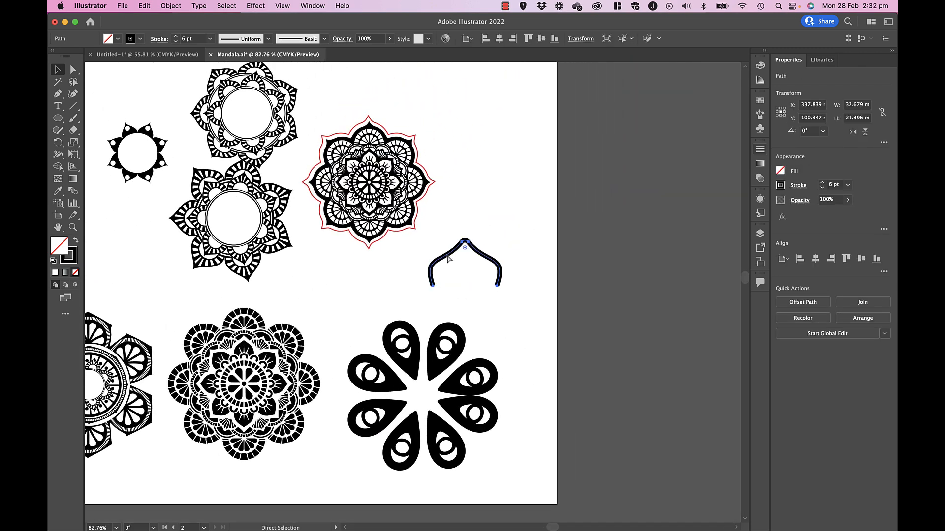
- Paste the arch path into the Untitled-1 document, centered above the circles with its open ends just overlapping the outer circle's top edge
click(169, 55)
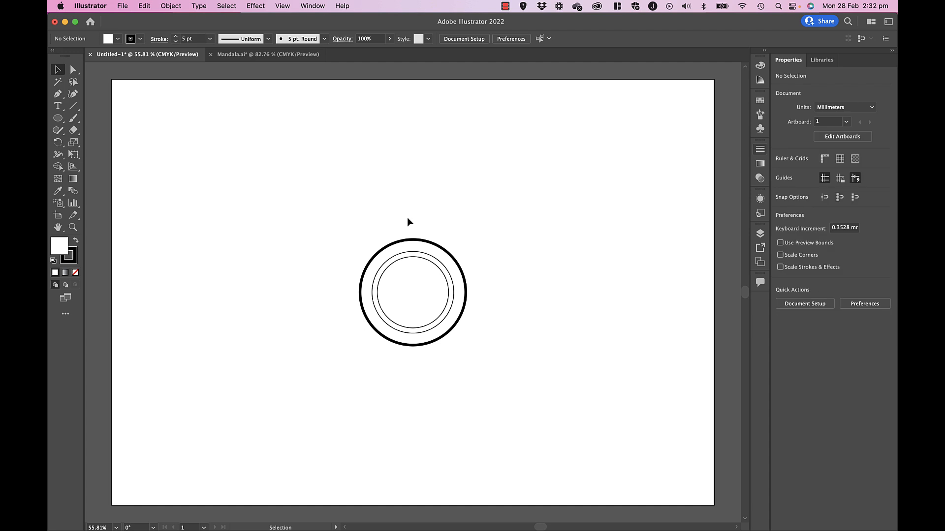
key(cmd+v)
drag(423, 290, 423, 227)
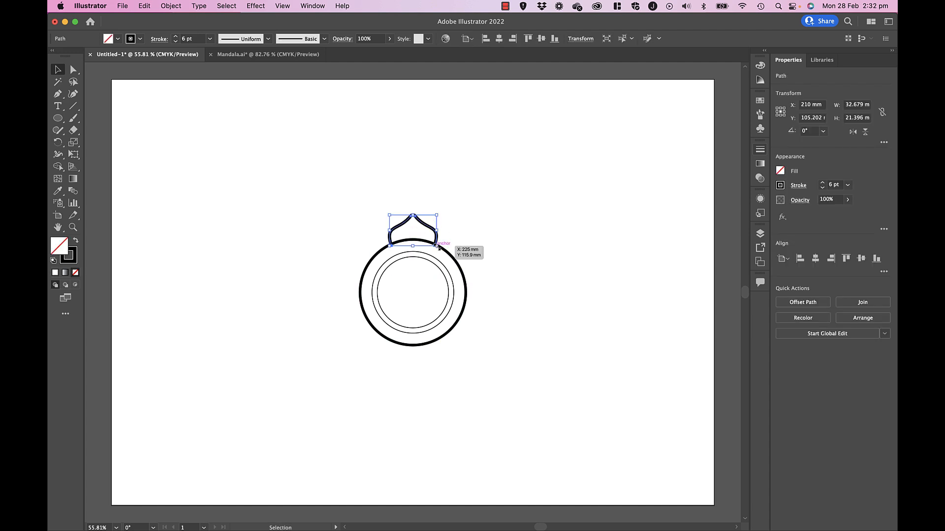
click(439, 214)
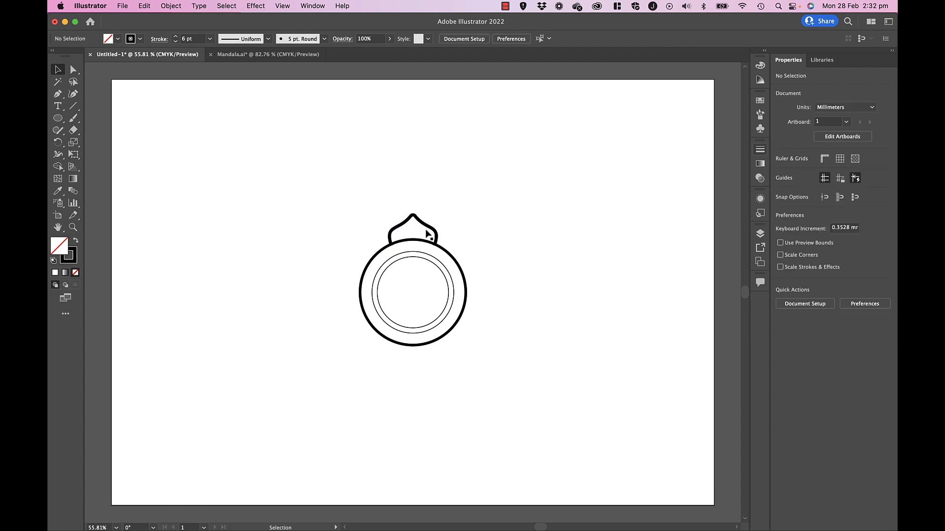
key(Down)
key(Down)
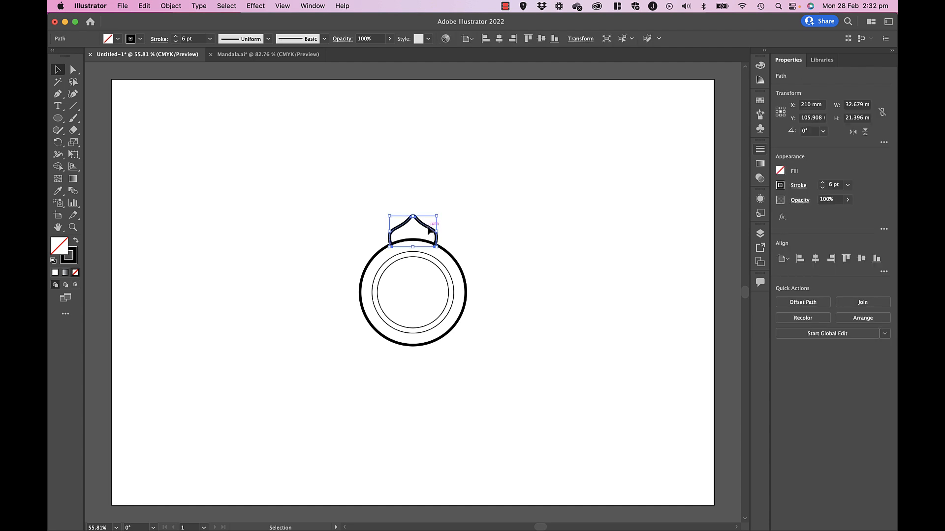
click(442, 193)
drag(418, 222, 417, 222)
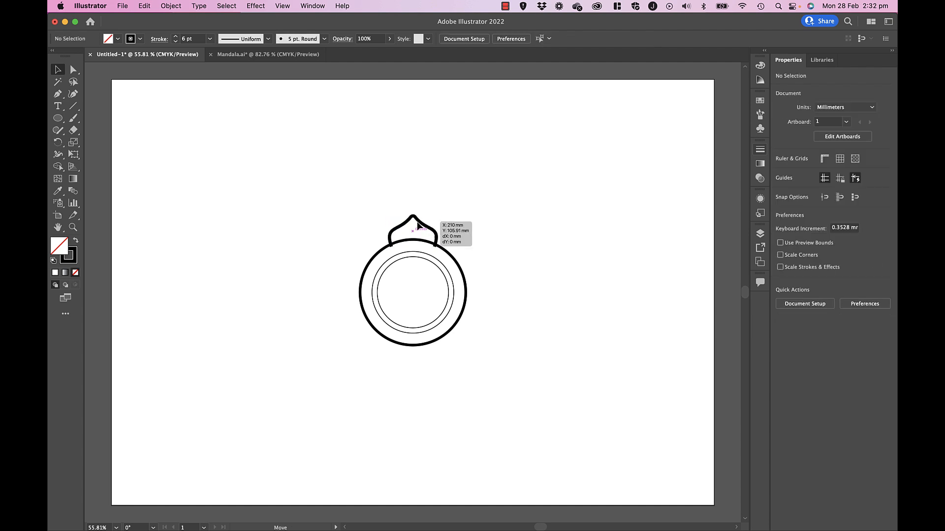
drag(359, 197, 489, 373)
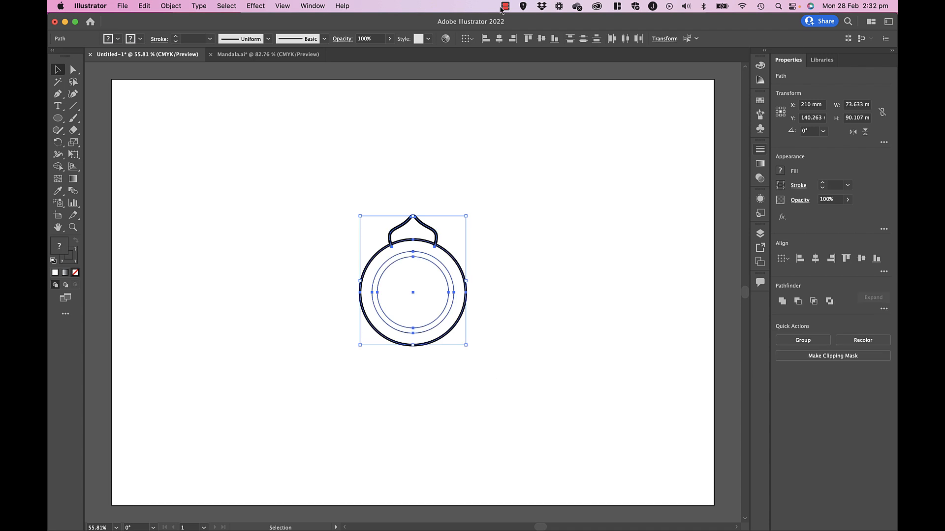
click(521, 239)
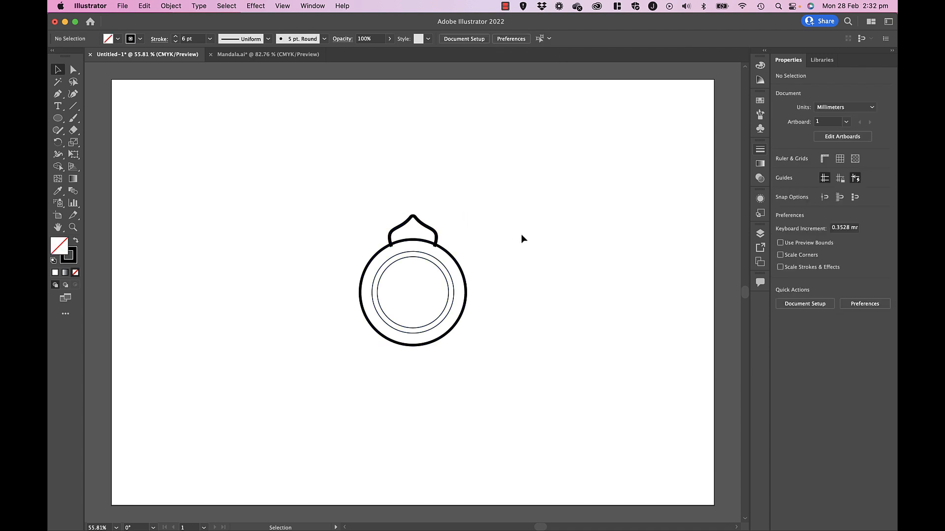
click(432, 235)
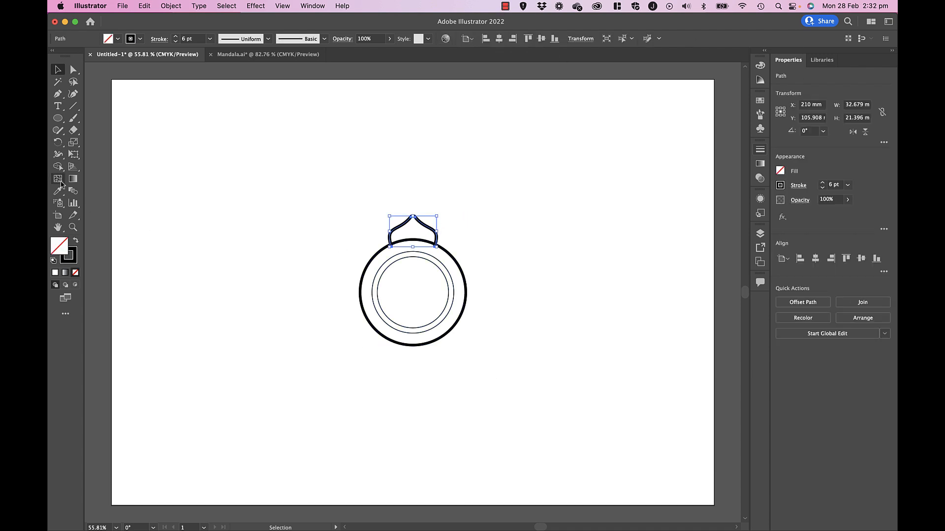
click(211, 187)
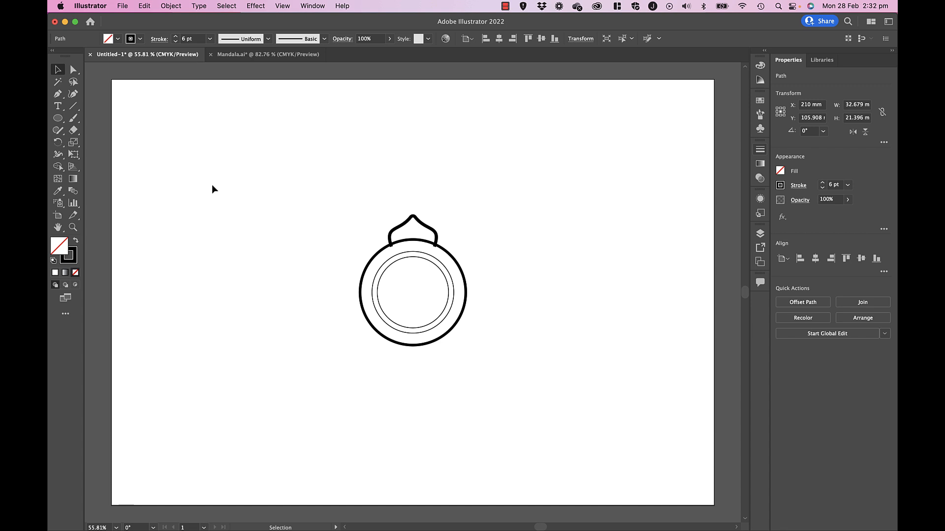
- Set the stroke weight of the arch-shaped petal to 4 pt
click(408, 219)
click(759, 150)
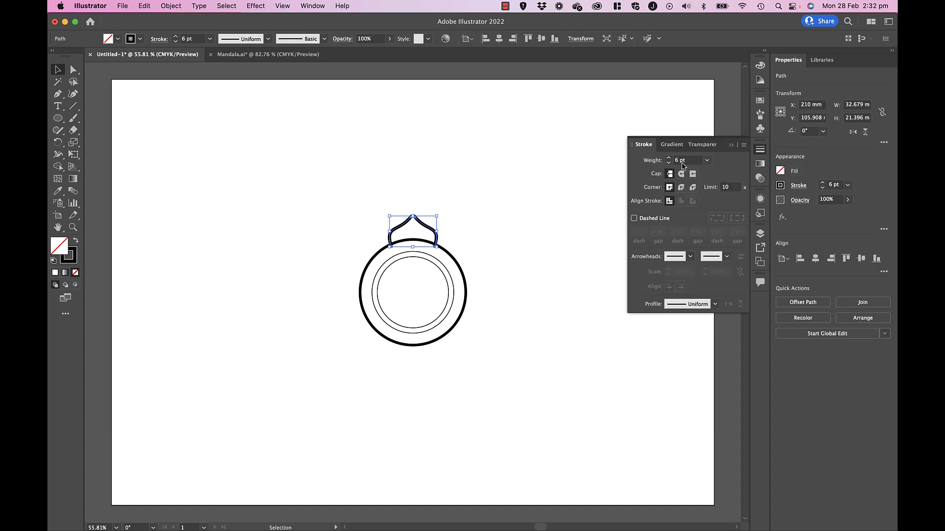
click(668, 163)
click(669, 164)
click(472, 244)
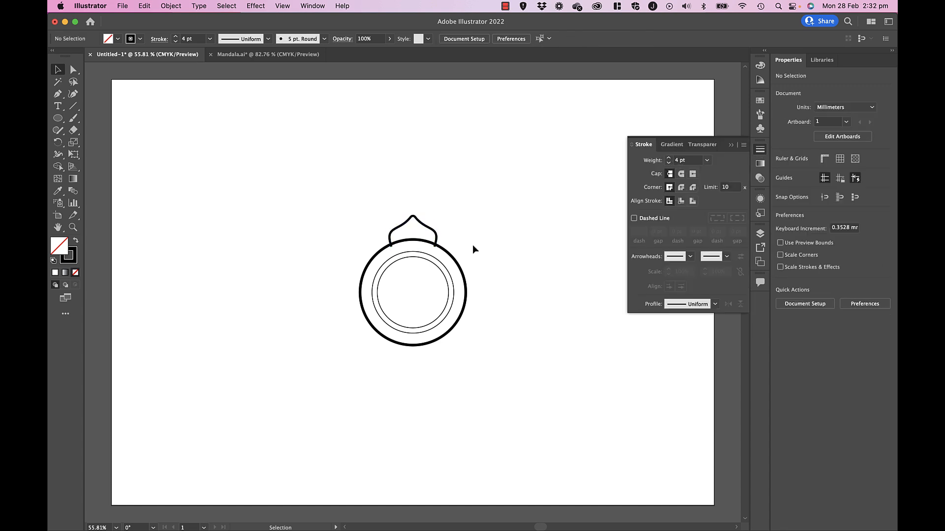
- Create a copy of the petal rotated by 20° around the circles' common center with the Rotate tool
click(436, 233)
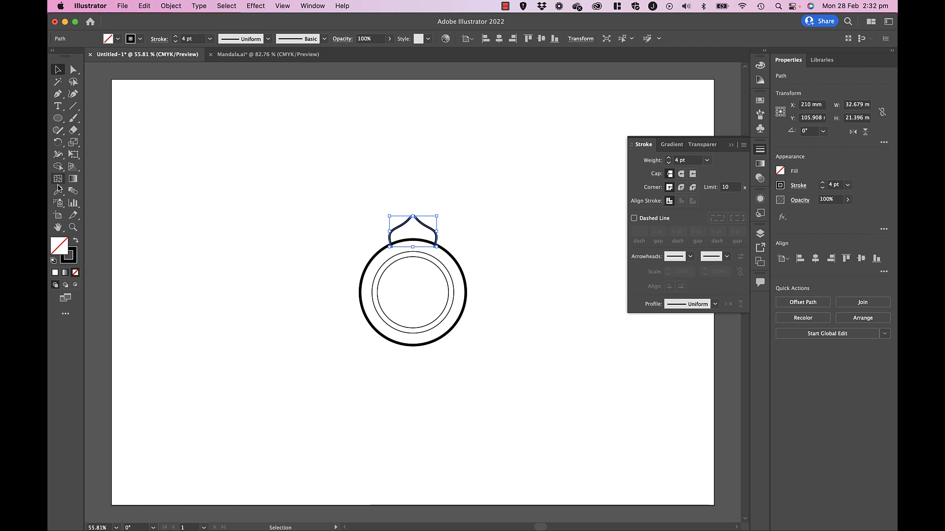
click(58, 143)
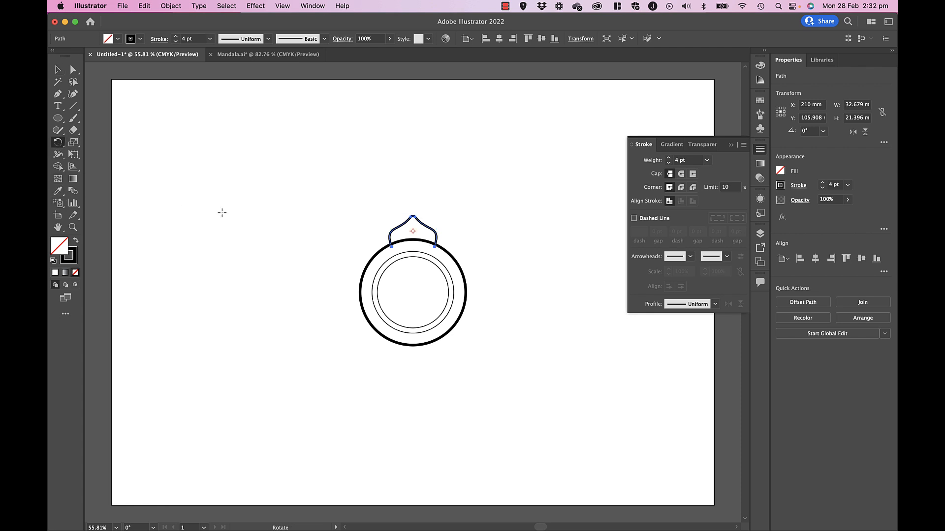
alt+click(413, 292)
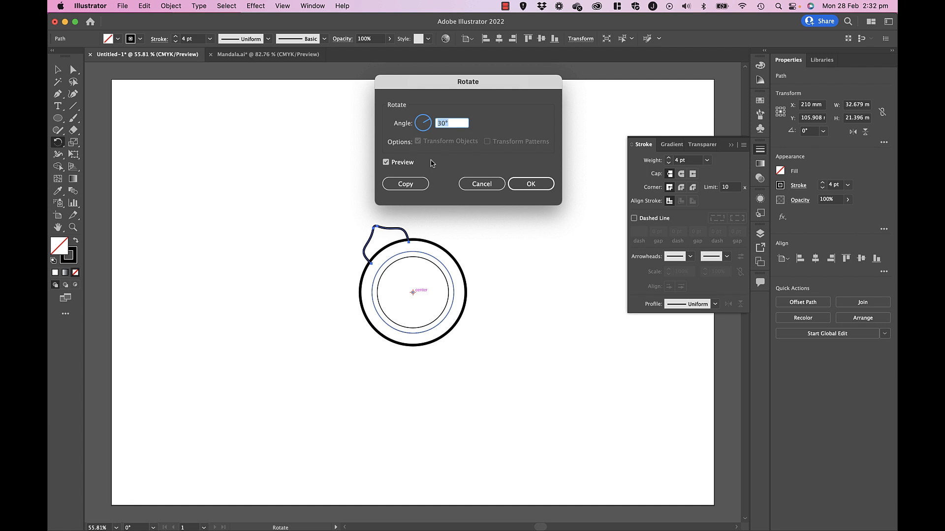
text(20)
click(407, 183)
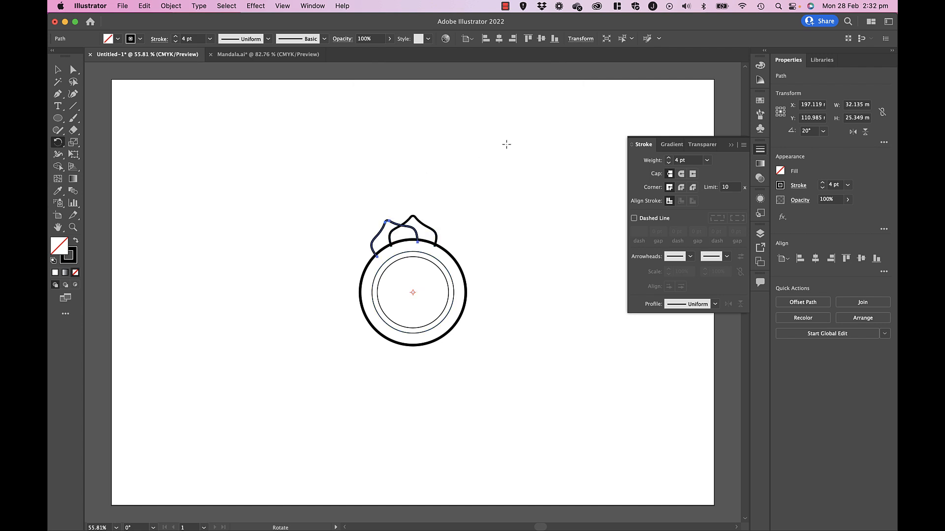
- Repeat the 20° rotated copy all the way around the circle to complete a ring of 18 overlapping petals
key(super+d)
key(super+d)
key(super+d)
key(super+d)
key(super+d)
key(super+d)
key(super+d)
key(super+d)
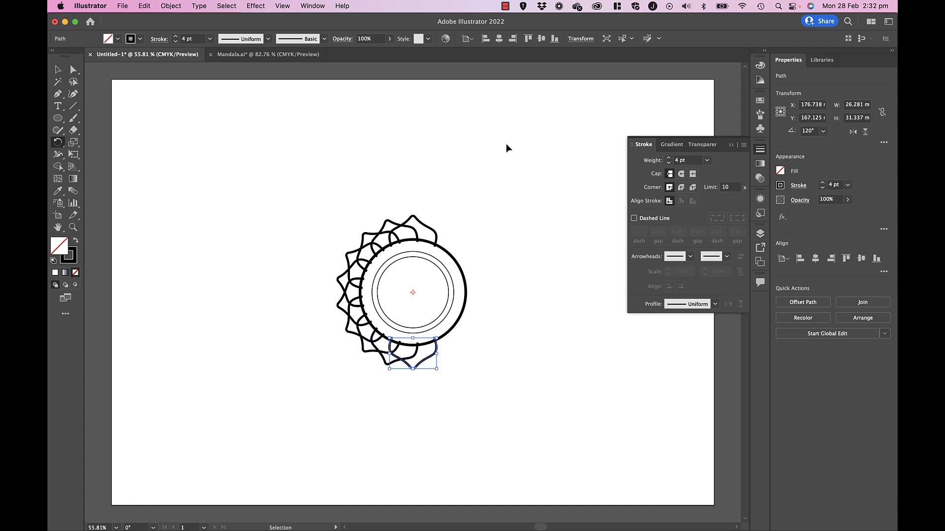
key(super+d)
key(super+d)
key(super+d)
key(super+d)
key(super+d)
key(super+d)
key(super+d)
key(super+d)
key(super+d)
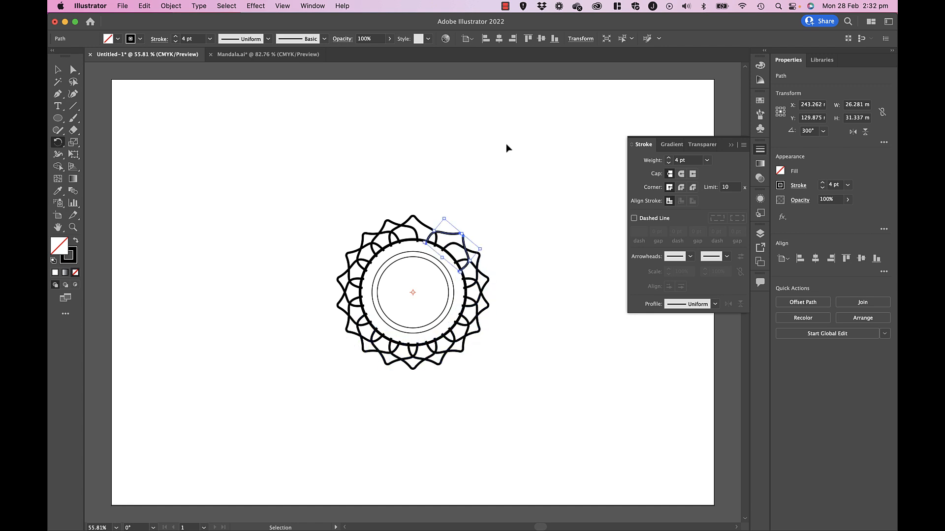
key(super+d)
key(super+d)
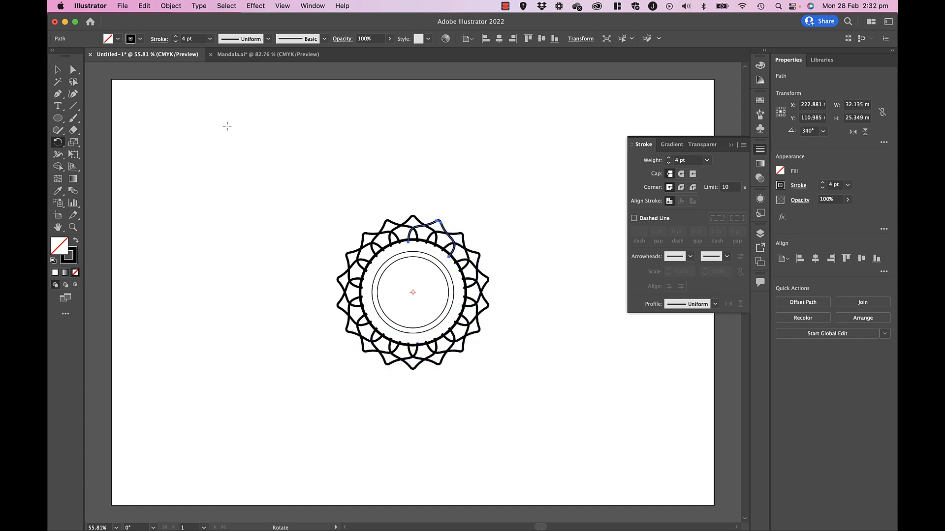
click(58, 69)
click(186, 143)
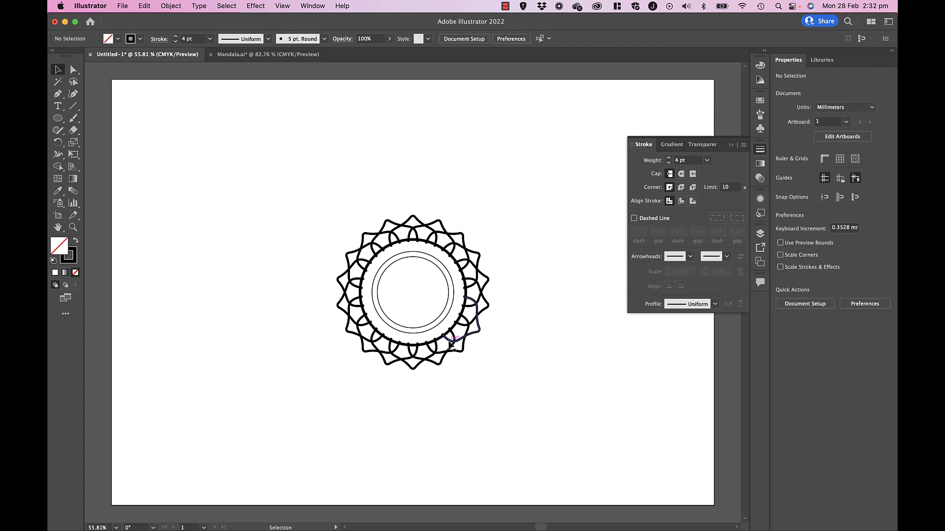
- Select all three concentric circles and bring them to the front, covering the petals' inner ends
click(373, 286)
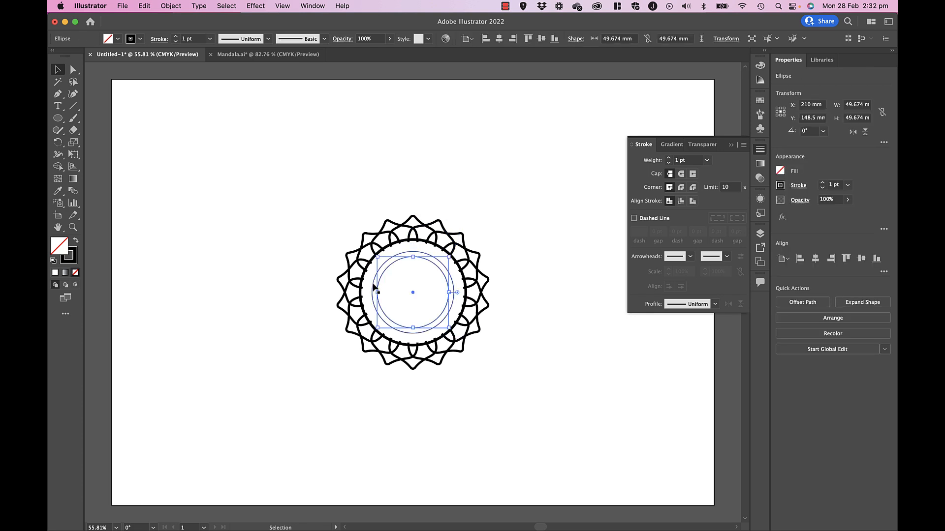
shift+click(369, 268)
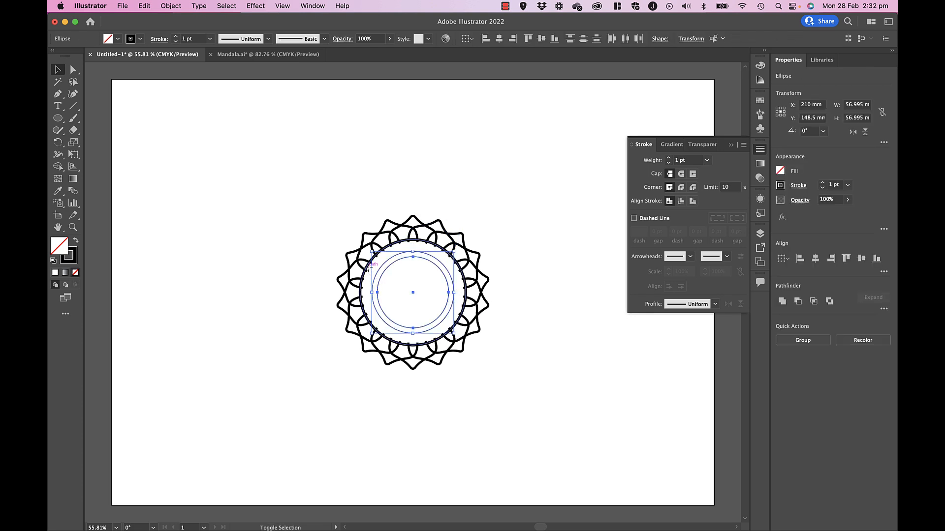
shift+click(370, 268)
click(170, 5)
mouse_move(187, 42)
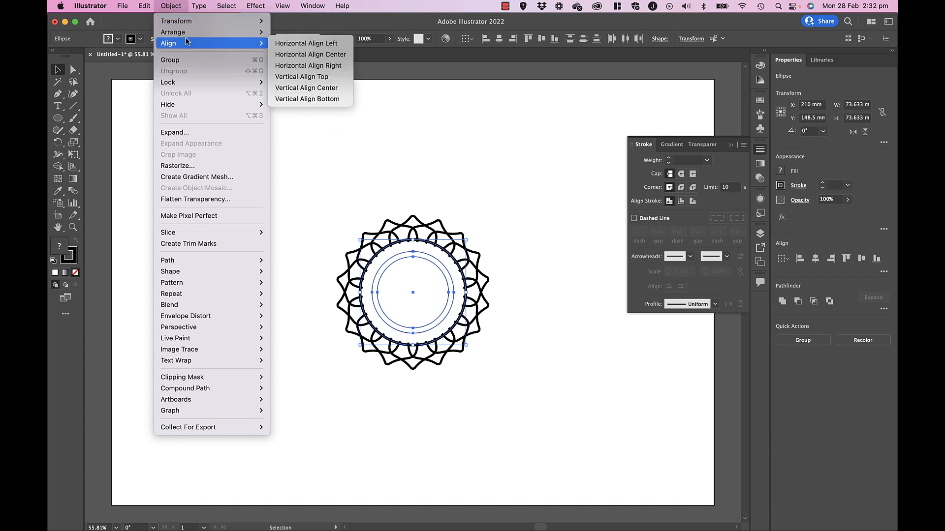
click(282, 32)
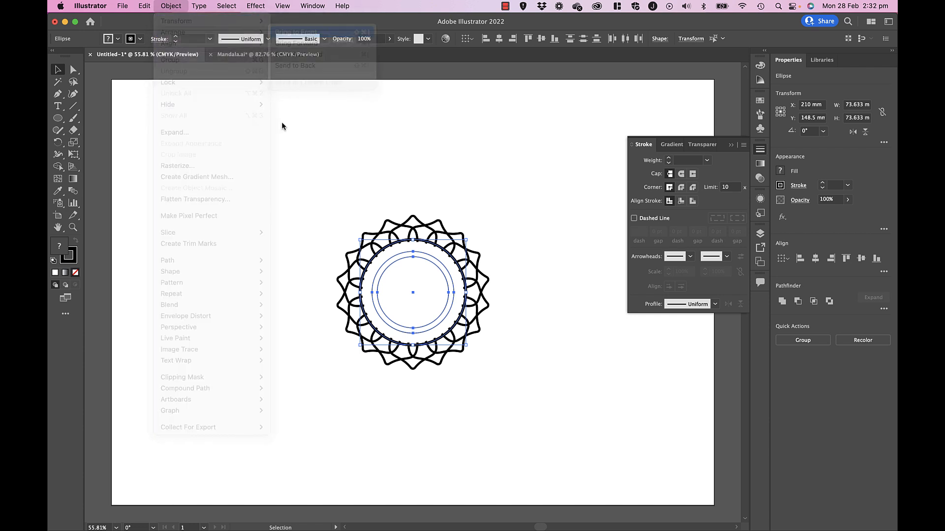
click(280, 159)
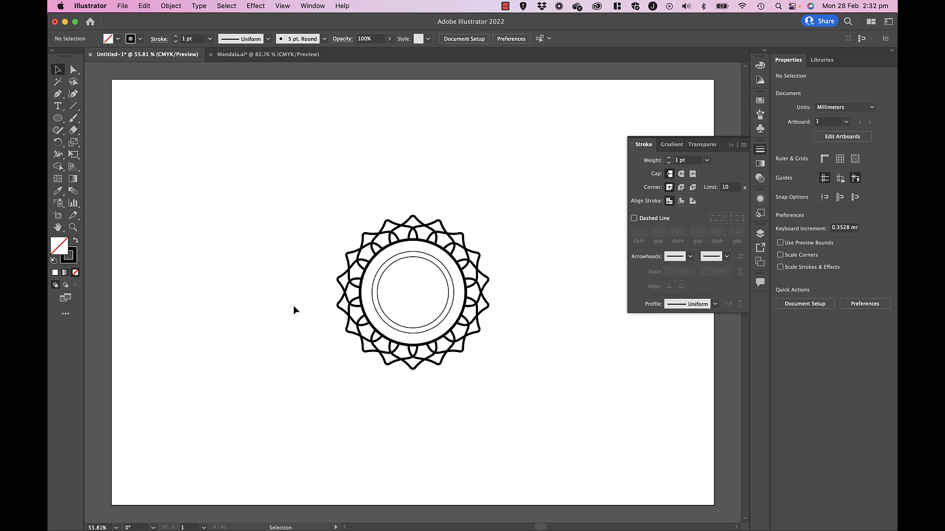
click(270, 55)
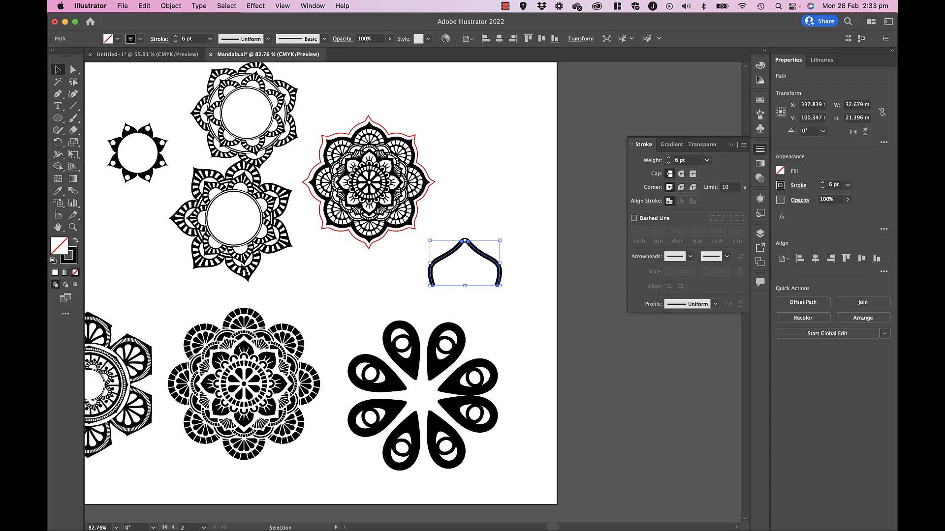
scroll(363, 232, down, 1)
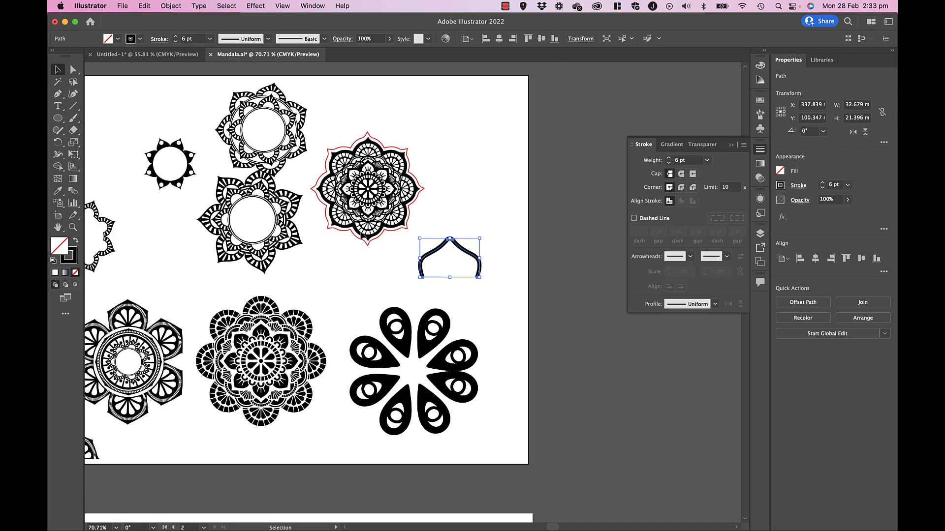
scroll(329, 302, up, 1)
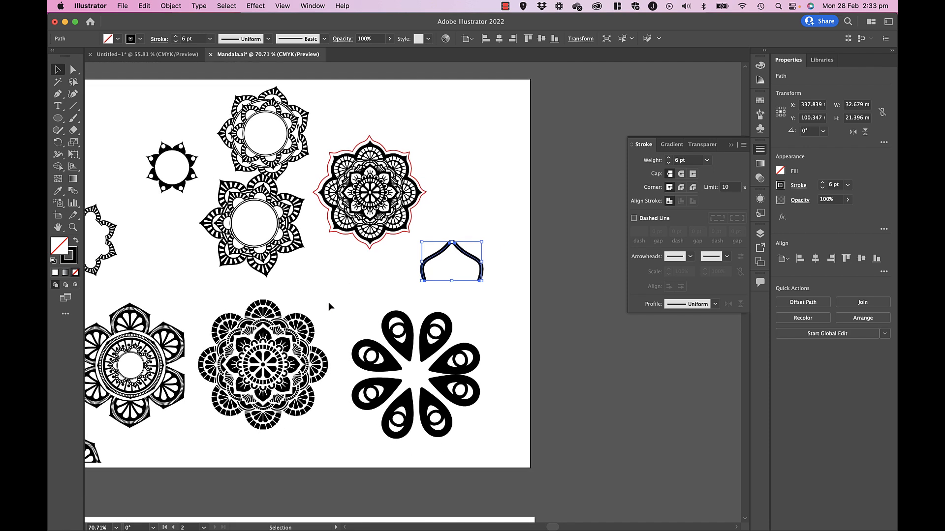
click(165, 55)
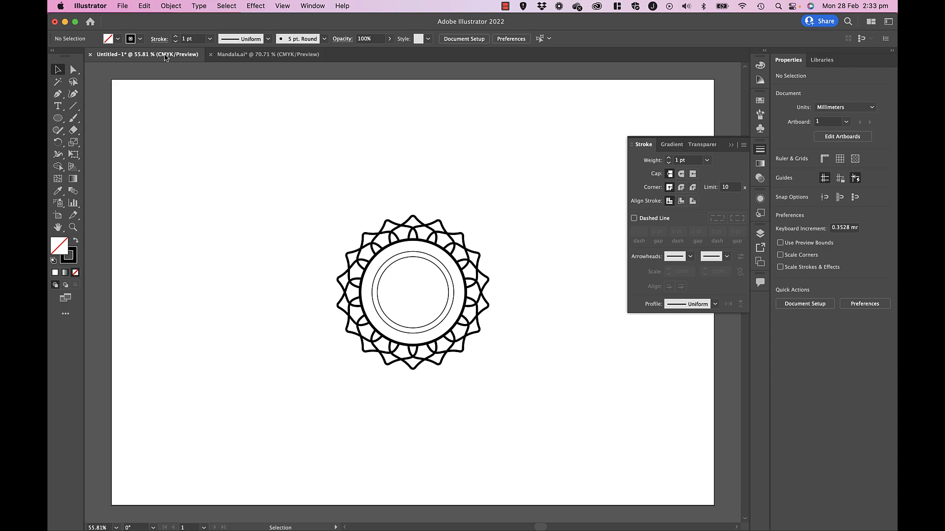